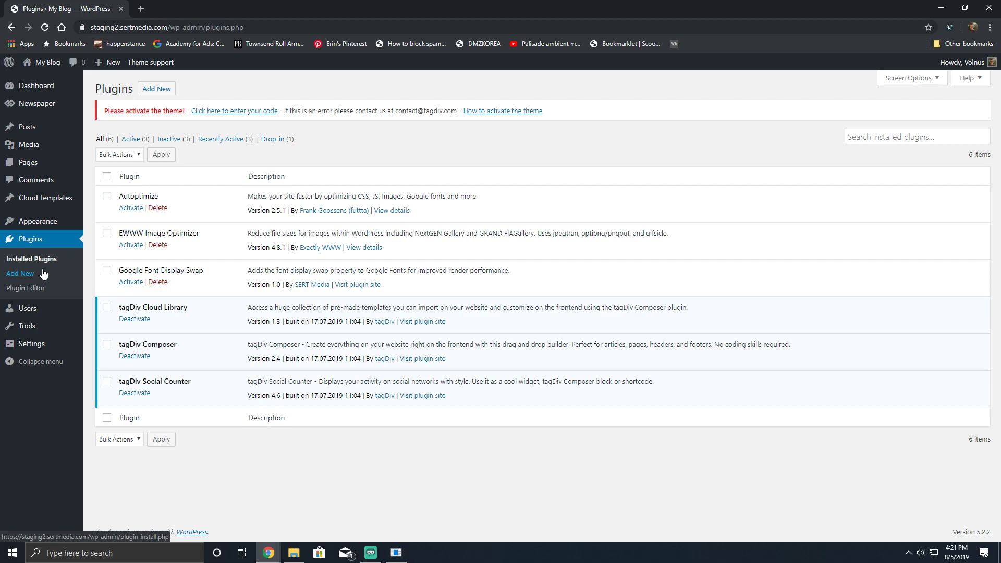
Open Plugins > Add New to reach the Add Plugins page
{"action": "left_click", "coordinate": [43, 274]}
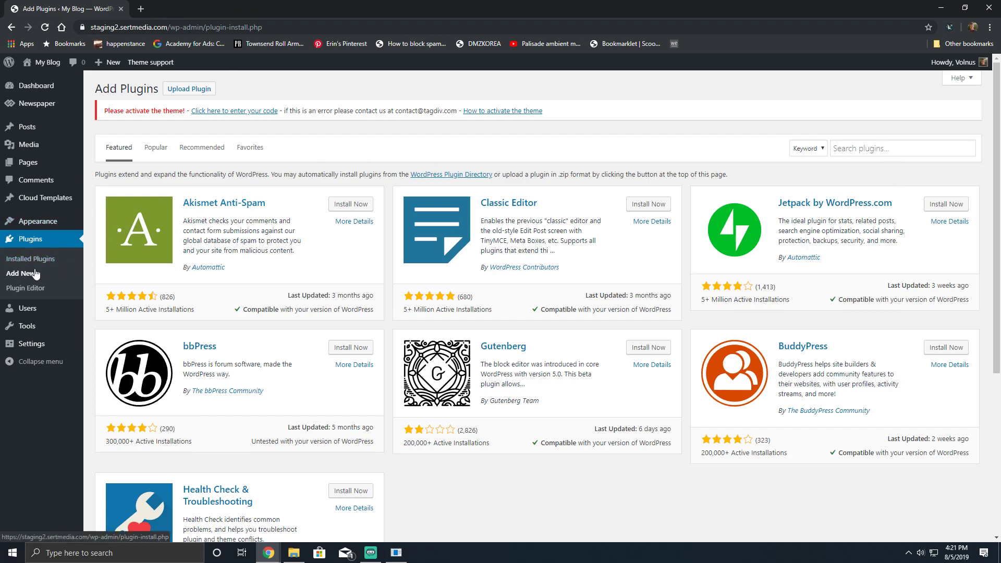
Search for 'cache enabler', install and activate it, and open its settings page
{"action": "left_click", "coordinate": [851, 151]}
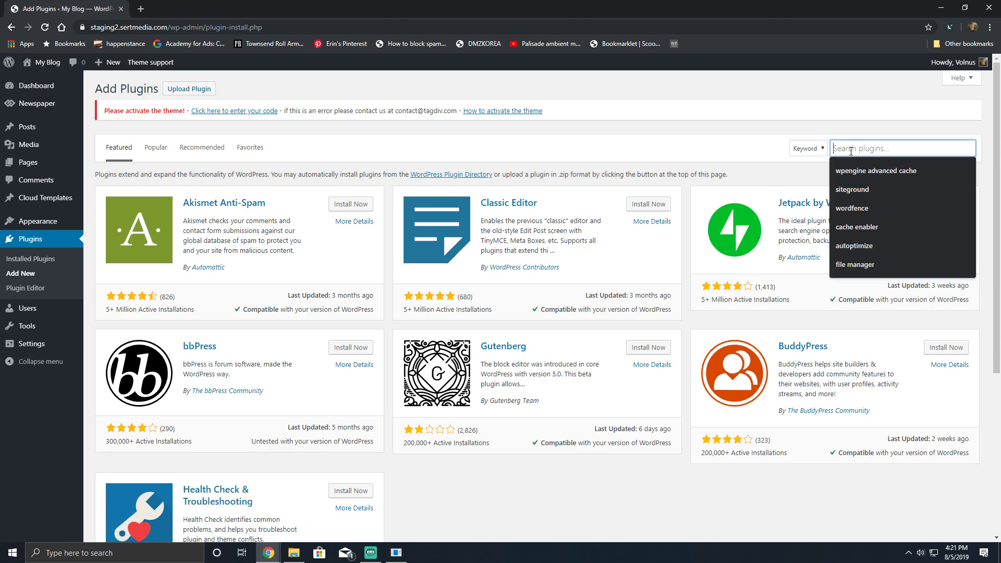
{"action": "type", "text": "cache"}
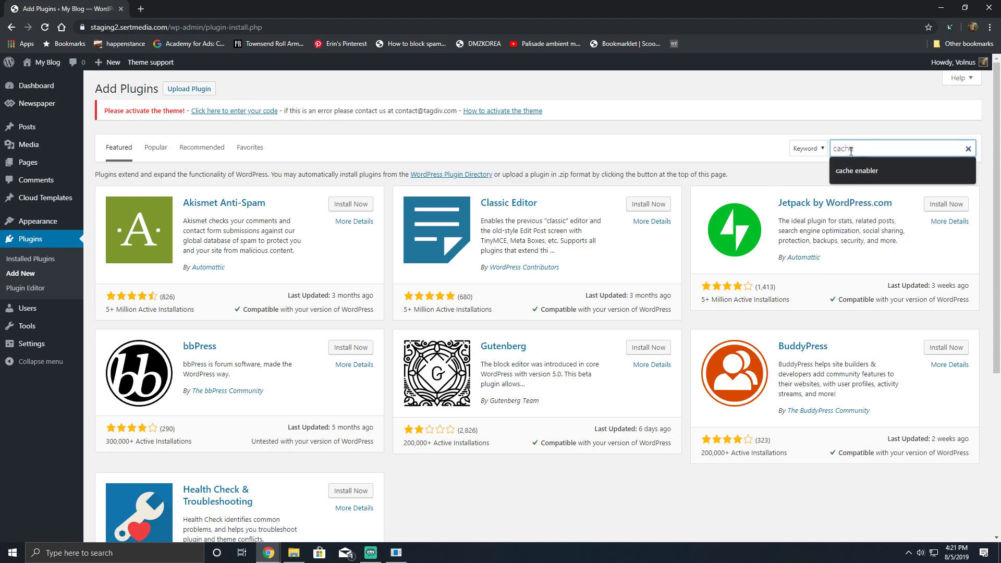
{"action": "type", "text": " enabler"}
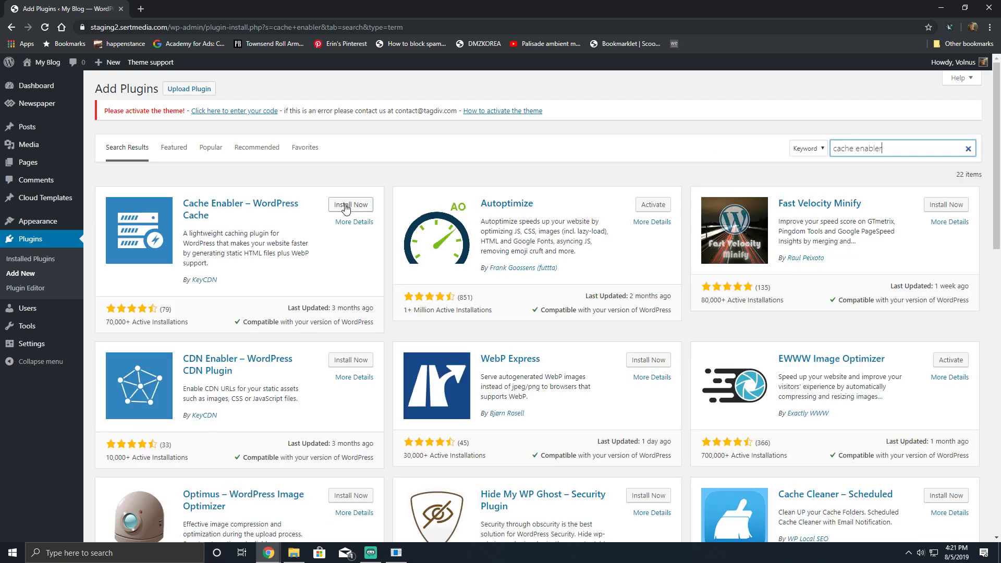
{"action": "left_click", "coordinate": [344, 204]}
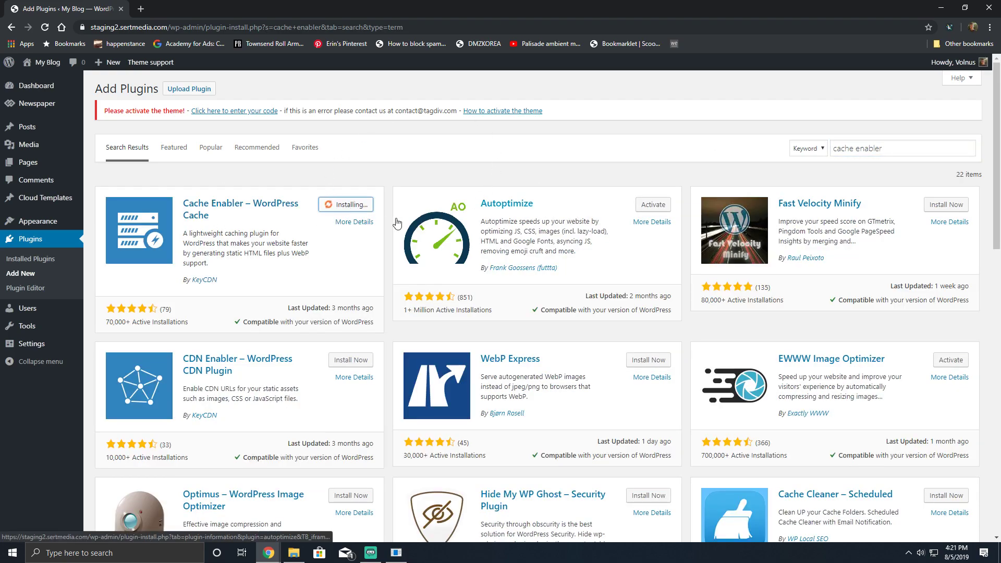
{"action": "left_click", "coordinate": [344, 209]}
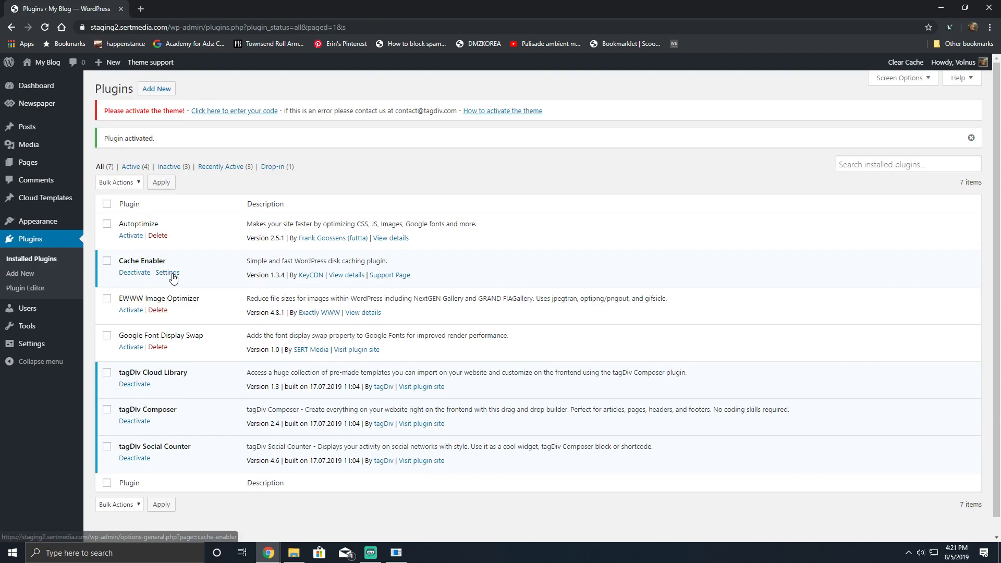
{"action": "left_click", "coordinate": [167, 272]}
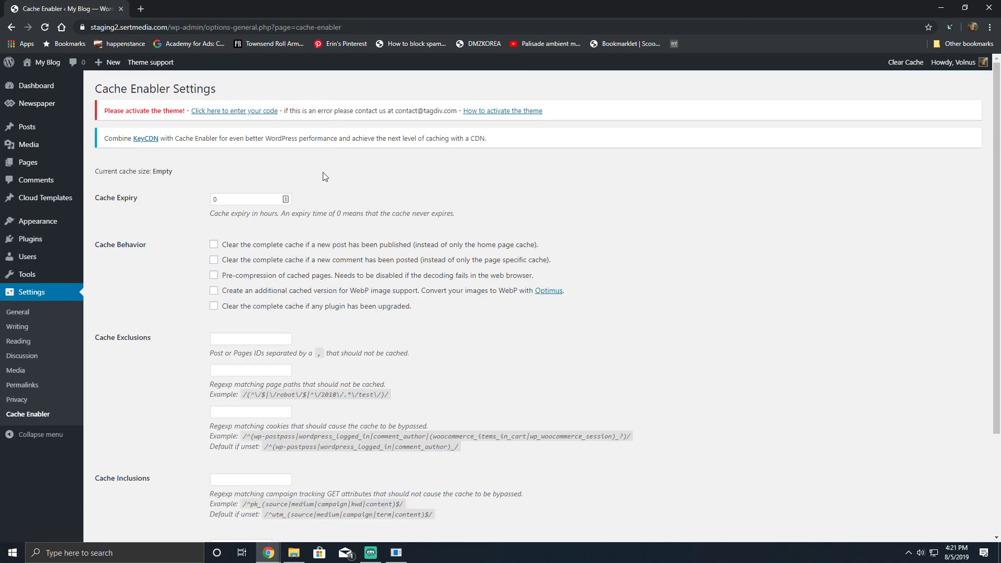
{"action": "scroll", "coordinate": [323, 176], "scroll_direction": "down", "scroll_amount": 3}
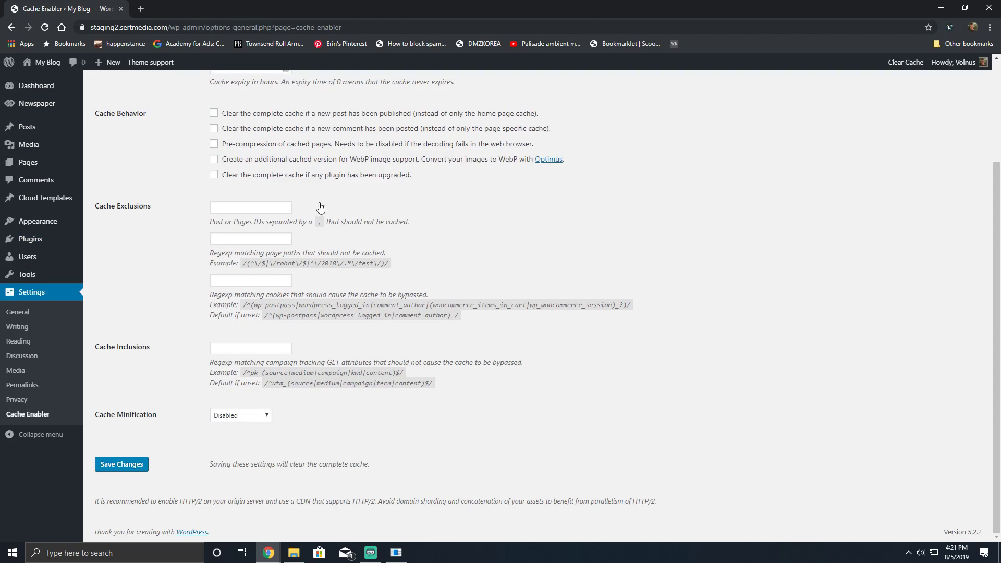
{"action": "scroll", "coordinate": [239, 254], "scroll_direction": "up", "scroll_amount": 2}
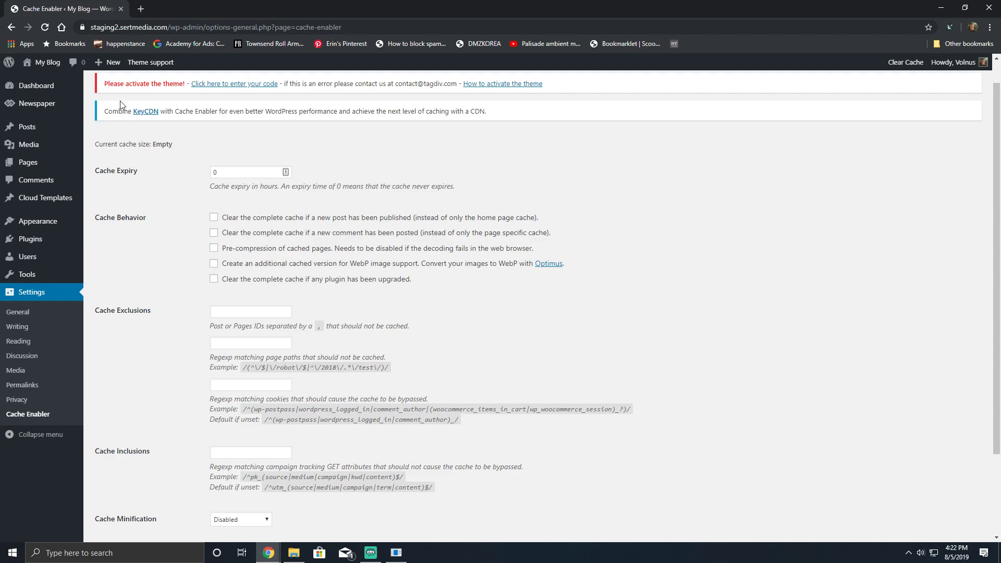
{"action": "mouse_move", "coordinate": [48, 106]}
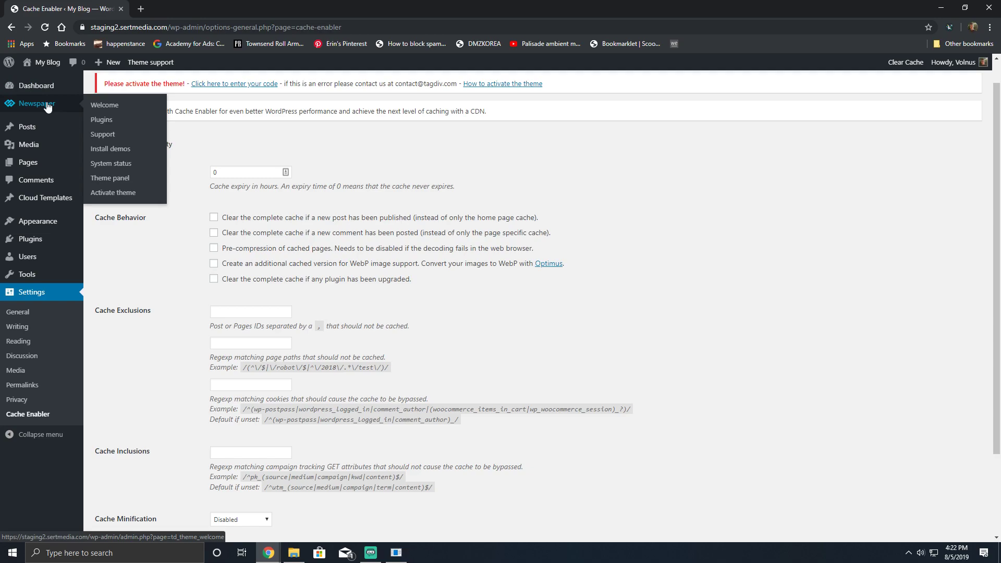
{"action": "mouse_move", "coordinate": [48, 63]}
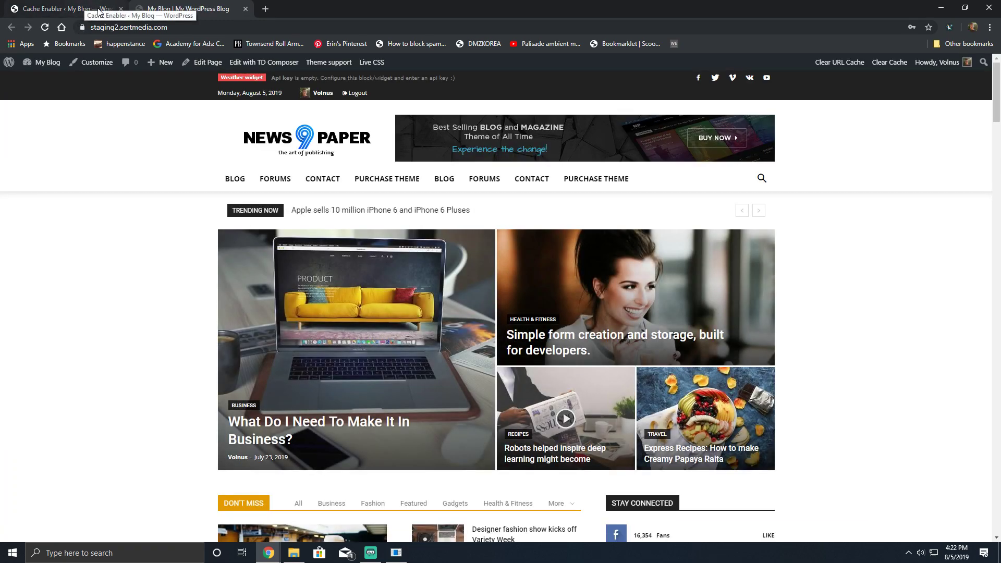
{"action": "left_click", "coordinate": [99, 10]}
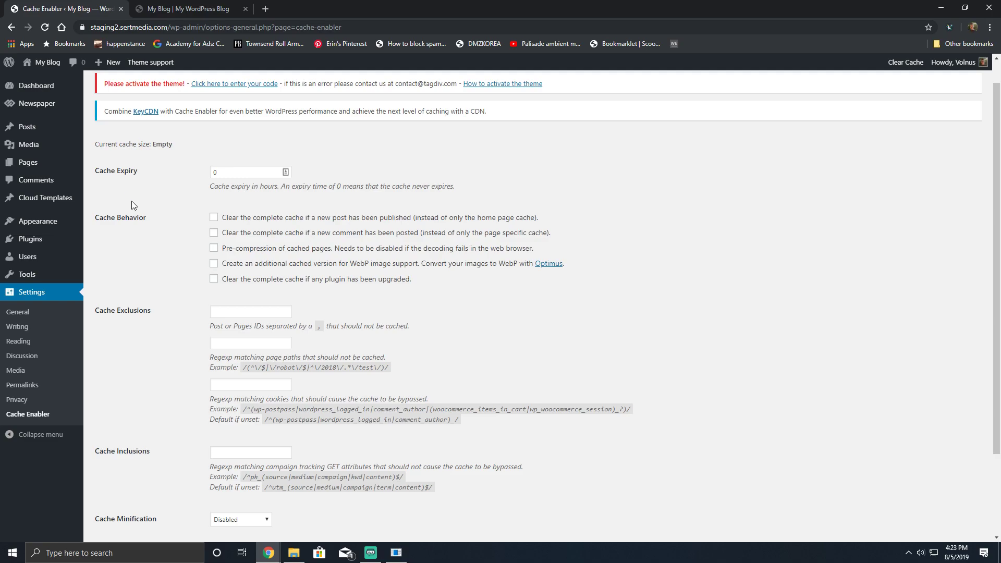
Change the Cache Expiry value to 10 hours
{"action": "double_click", "coordinate": [235, 172]}
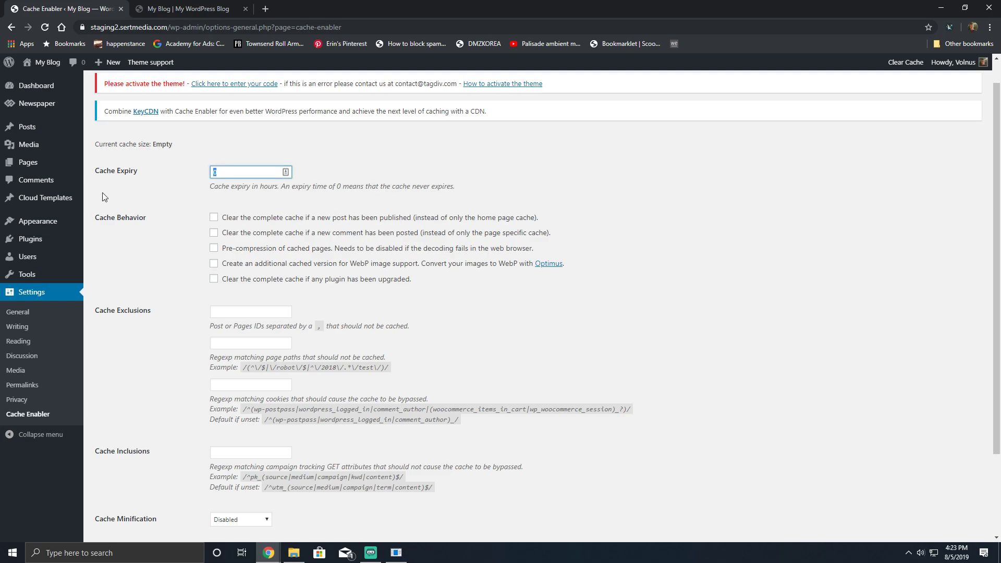
{"action": "type", "text": "10"}
{"action": "left_click", "coordinate": [165, 217]}
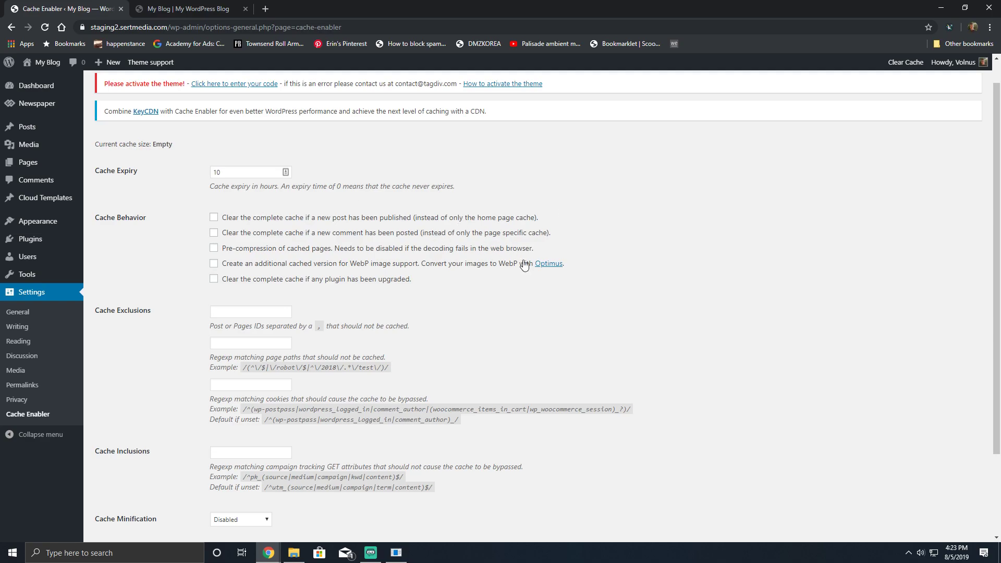
Tick 'clear the complete cache when a new post is published' and view the blog front page
{"action": "left_click", "coordinate": [322, 220]}
{"action": "key", "text": "ctrl+Tab"}
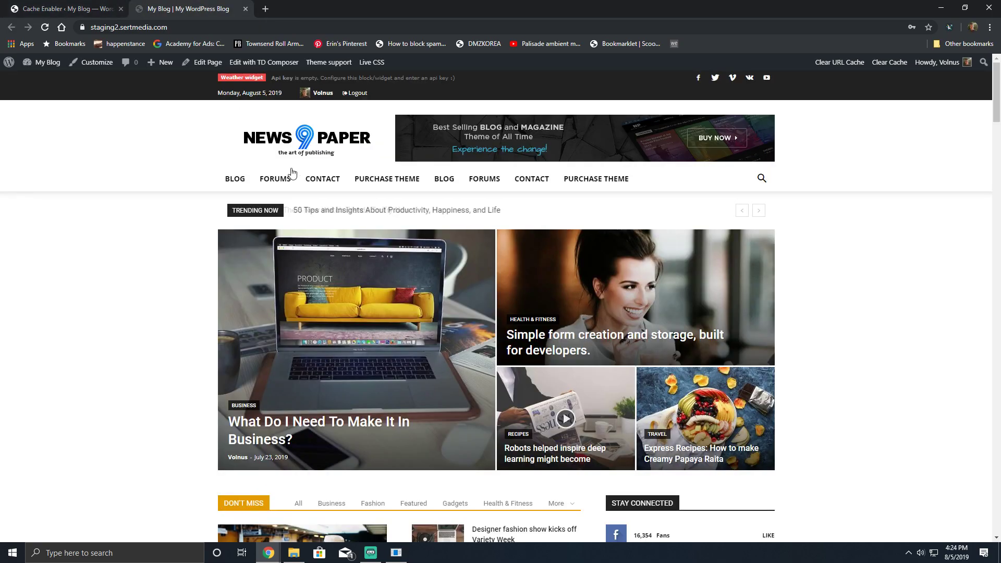
{"action": "scroll", "coordinate": [406, 392], "scroll_direction": "down", "scroll_amount": 5}
{"action": "scroll", "coordinate": [406, 392], "scroll_direction": "down", "scroll_amount": 2}
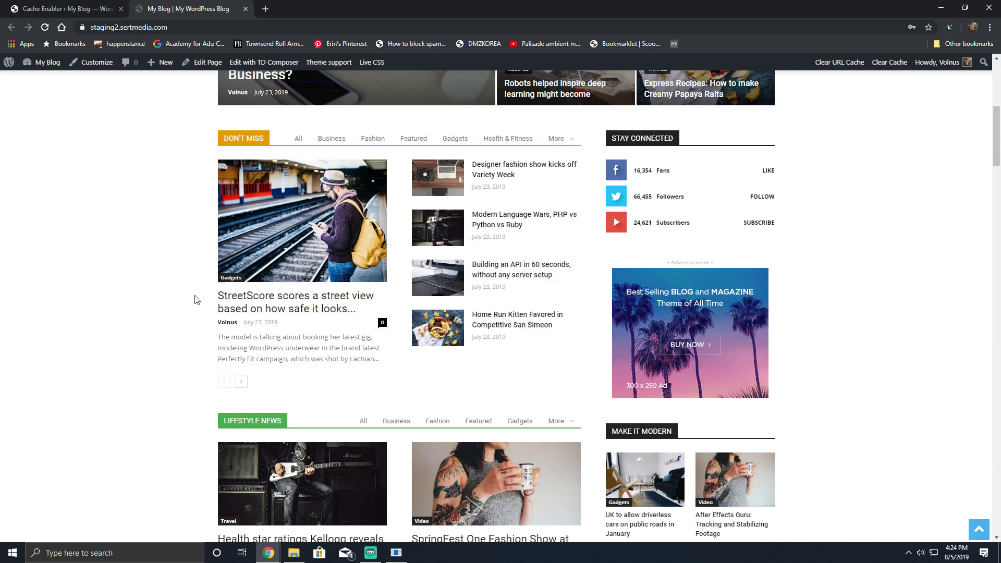
Switch between the Cache Enabler settings and the blog front page to compare them
{"action": "left_click", "coordinate": [74, 6]}
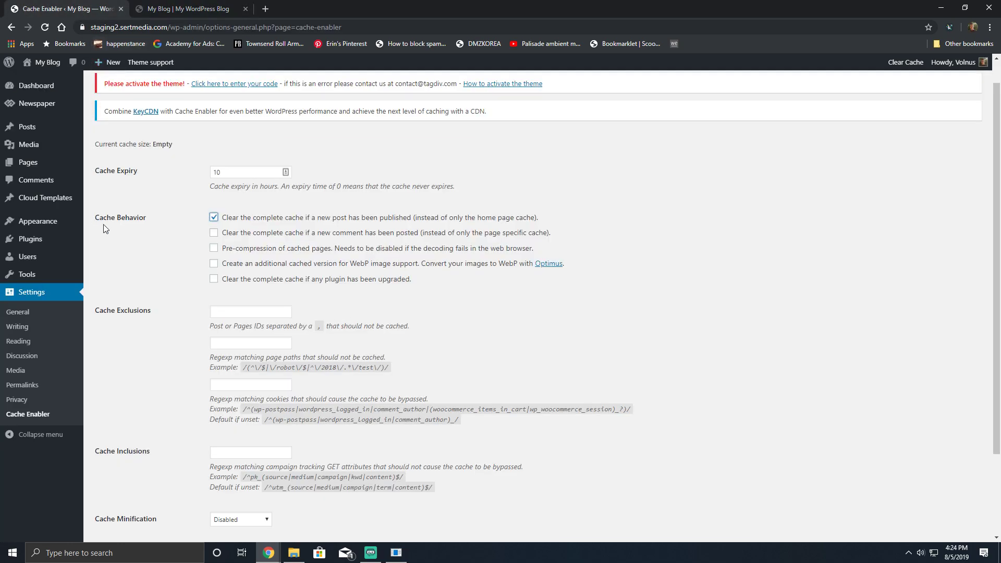
{"action": "left_click", "coordinate": [149, 248]}
{"action": "left_click", "coordinate": [172, 8]}
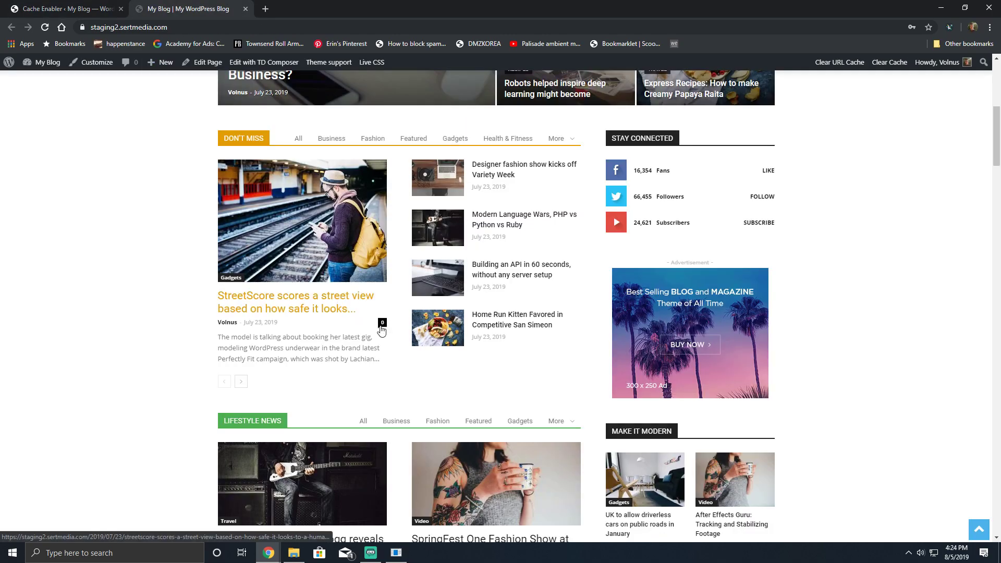
{"action": "scroll", "coordinate": [375, 324], "scroll_direction": "down", "scroll_amount": 3}
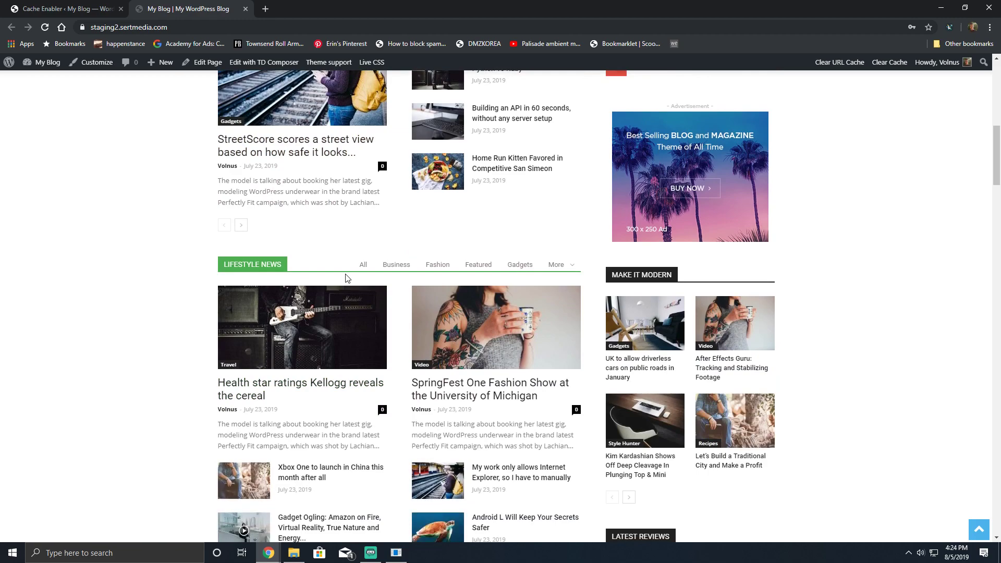
{"action": "left_click", "coordinate": [6, 6]}
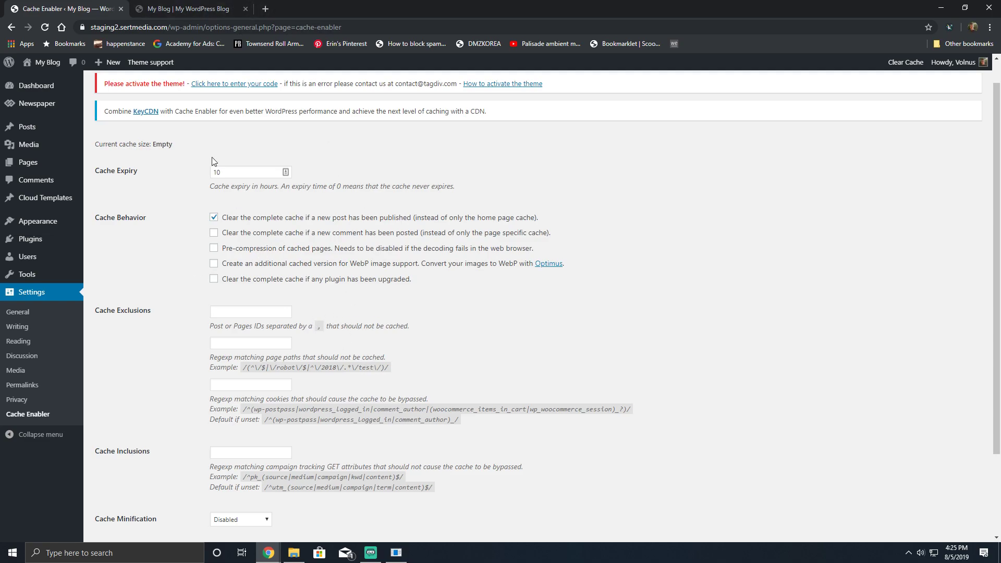
After rechecking the blog homepage, tick Pre-compression under Cache Behavior and save changes
{"action": "left_click", "coordinate": [180, 9]}
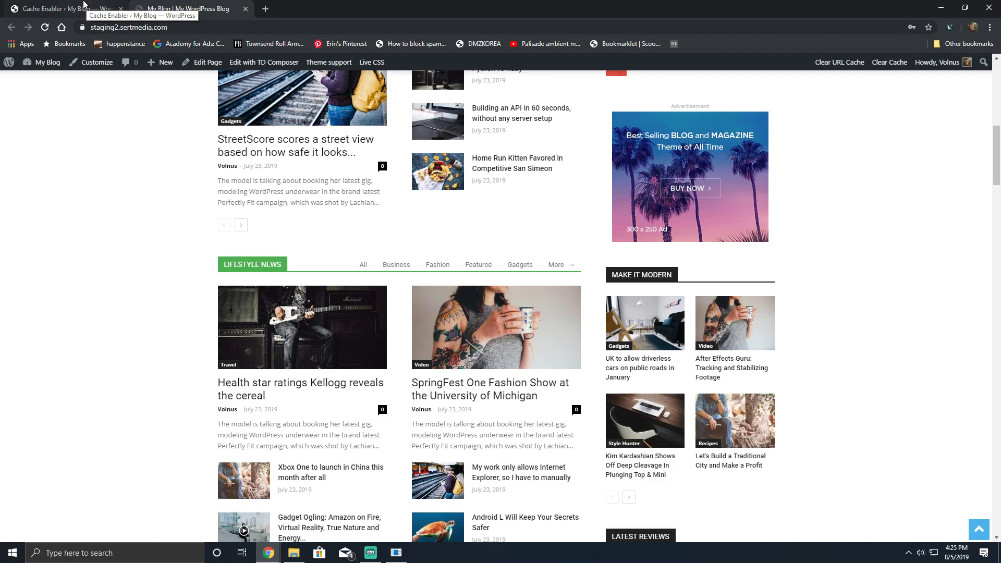
{"action": "left_click", "coordinate": [83, 4]}
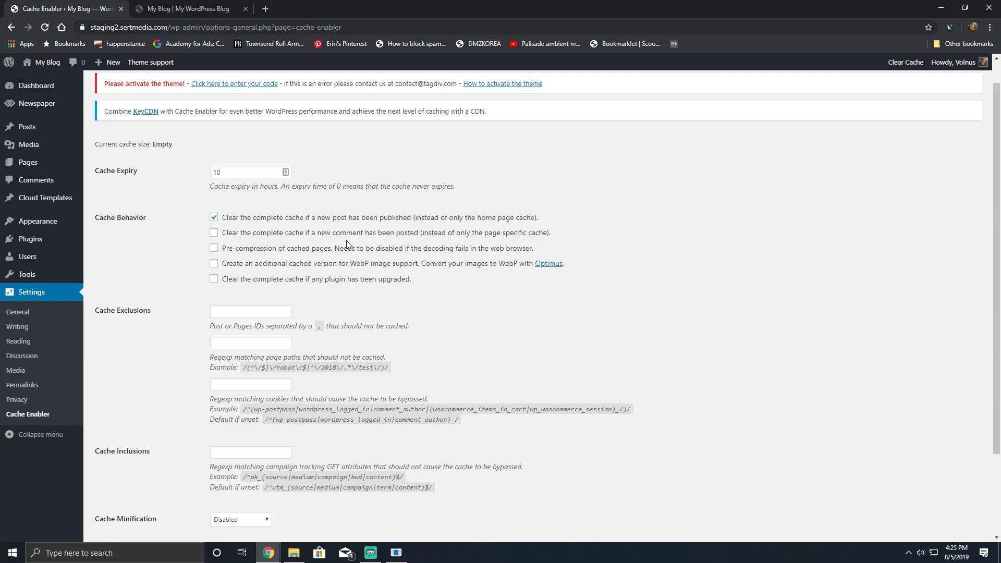
{"action": "left_click", "coordinate": [334, 252]}
{"action": "scroll", "coordinate": [206, 299], "scroll_direction": "down", "scroll_amount": 2}
{"action": "left_click", "coordinate": [136, 464]}
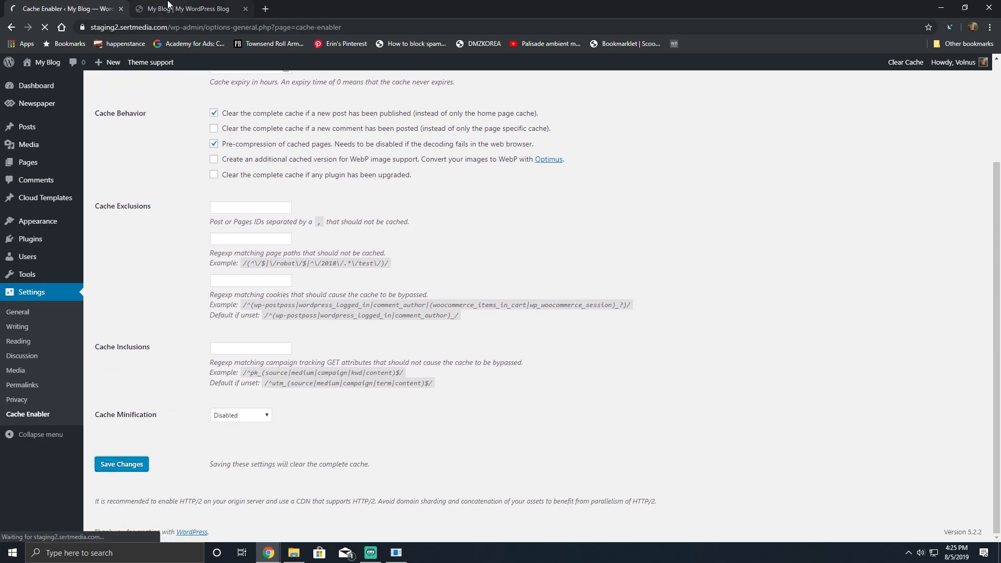
Load the blog homepage address in a new incognito window
{"action": "left_click", "coordinate": [168, 4]}
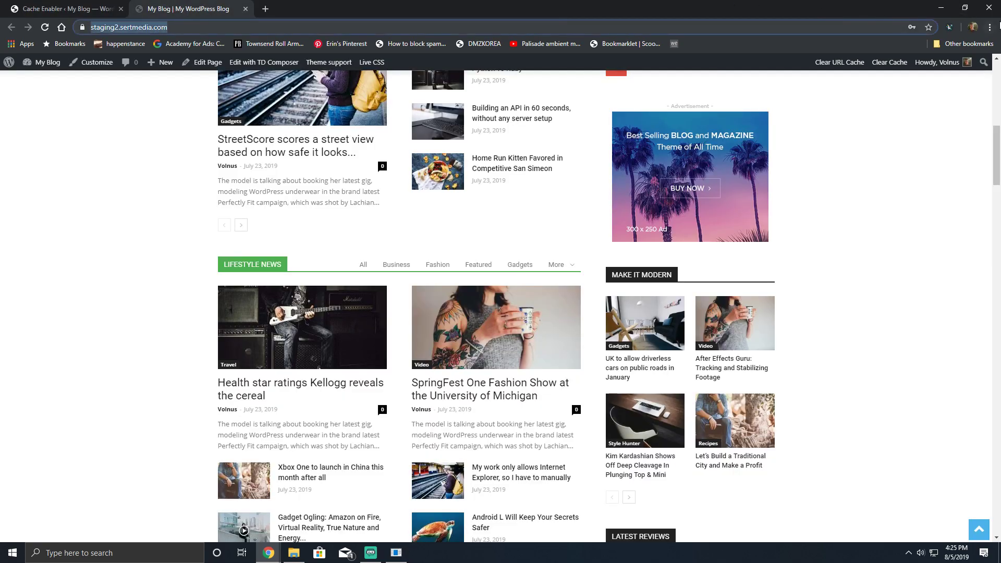
{"action": "left_click", "coordinate": [990, 28]}
{"action": "left_click", "coordinate": [921, 86]}
{"action": "type", "text": "https://staging2.sertmedia.com/"}
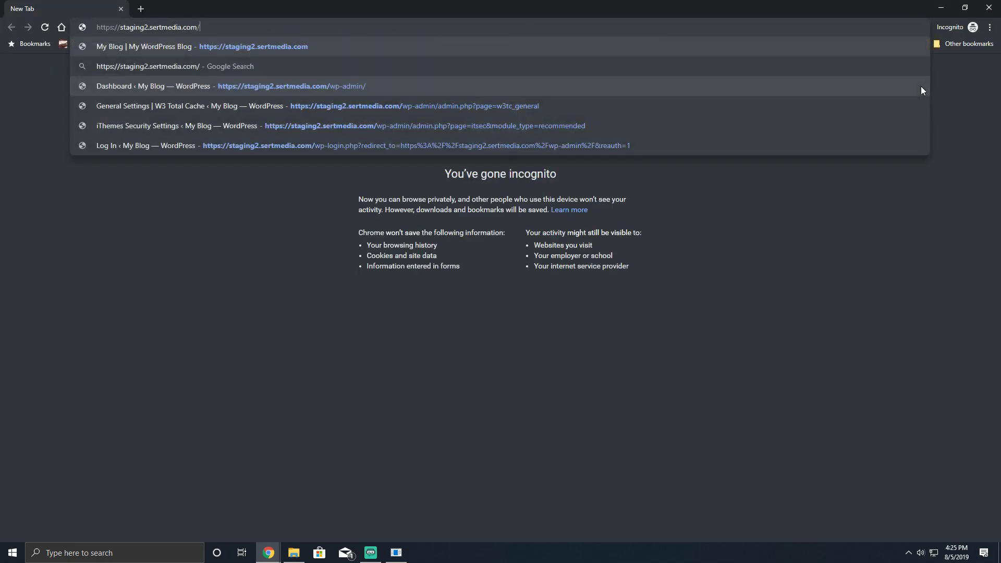
{"action": "key", "text": "Return"}
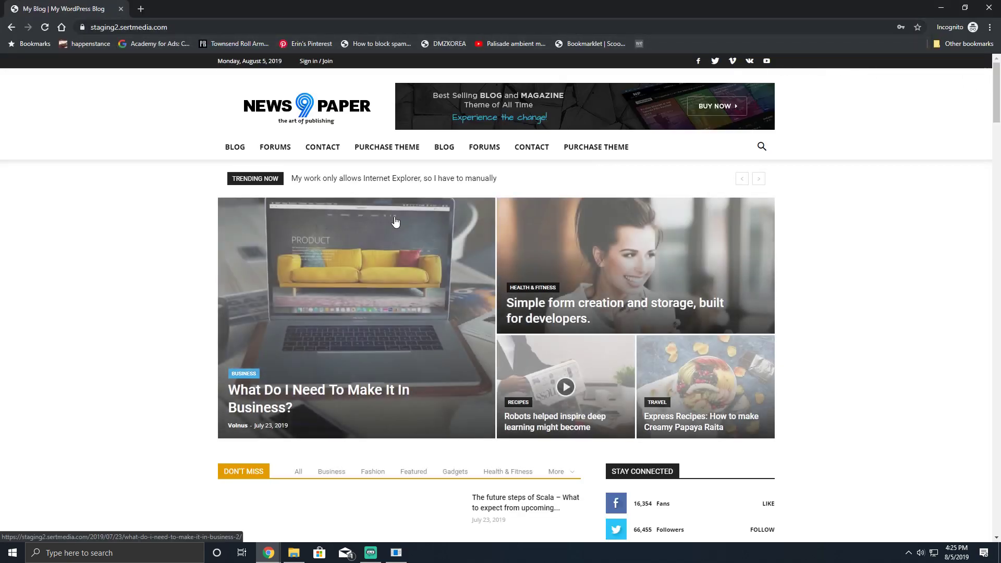
View the homepage's HTML source, then close it and scroll the page
{"action": "key", "text": "ctrl+u"}
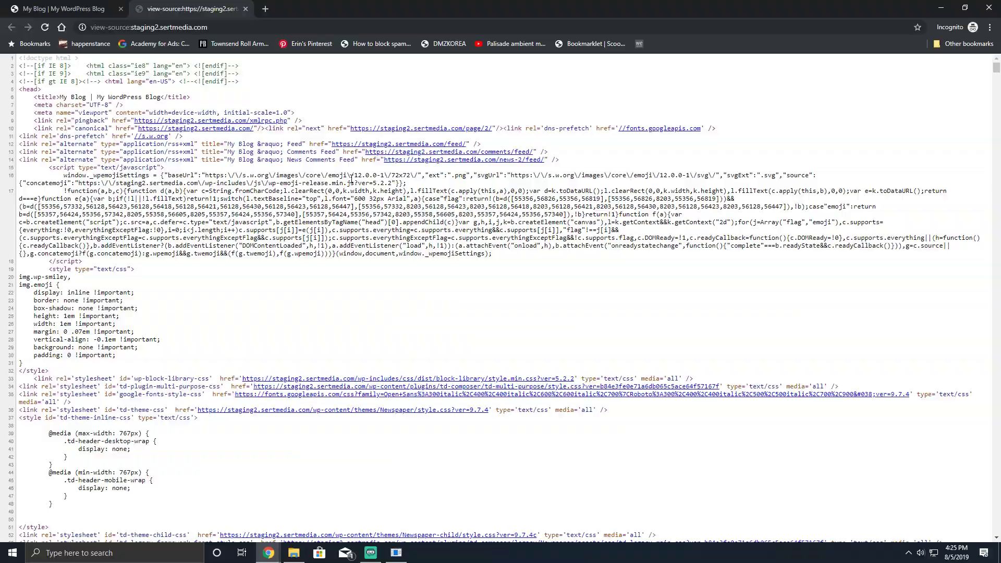
{"action": "scroll", "coordinate": [402, 429], "scroll_direction": "down", "scroll_amount": 20}
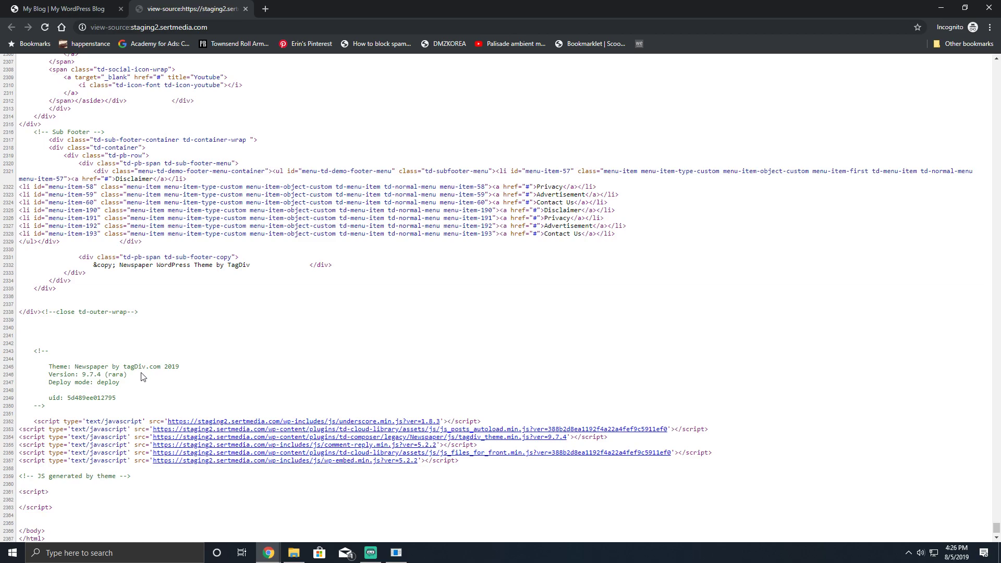
{"action": "key", "text": "ctrl+w"}
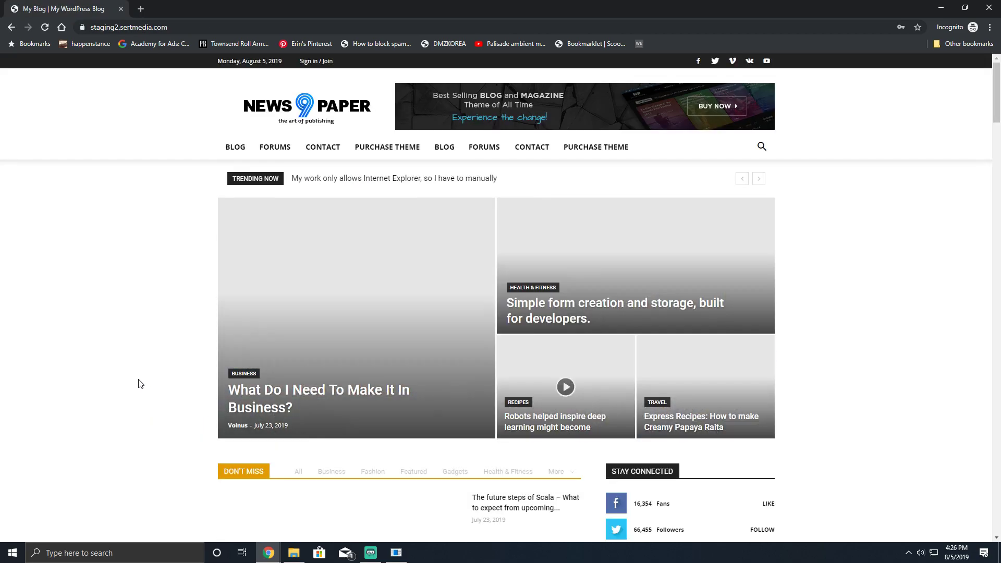
{"action": "scroll", "coordinate": [82, 417], "scroll_direction": "down", "scroll_amount": 10}
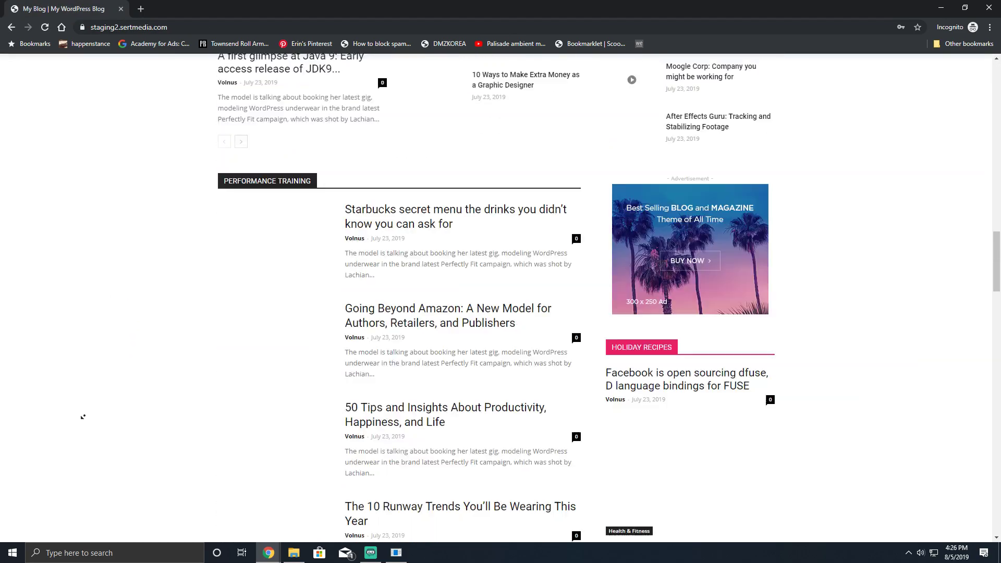
{"action": "scroll", "coordinate": [82, 417], "scroll_direction": "down", "scroll_amount": 10}
{"action": "scroll", "coordinate": [92, 447], "scroll_direction": "up", "scroll_amount": 10}
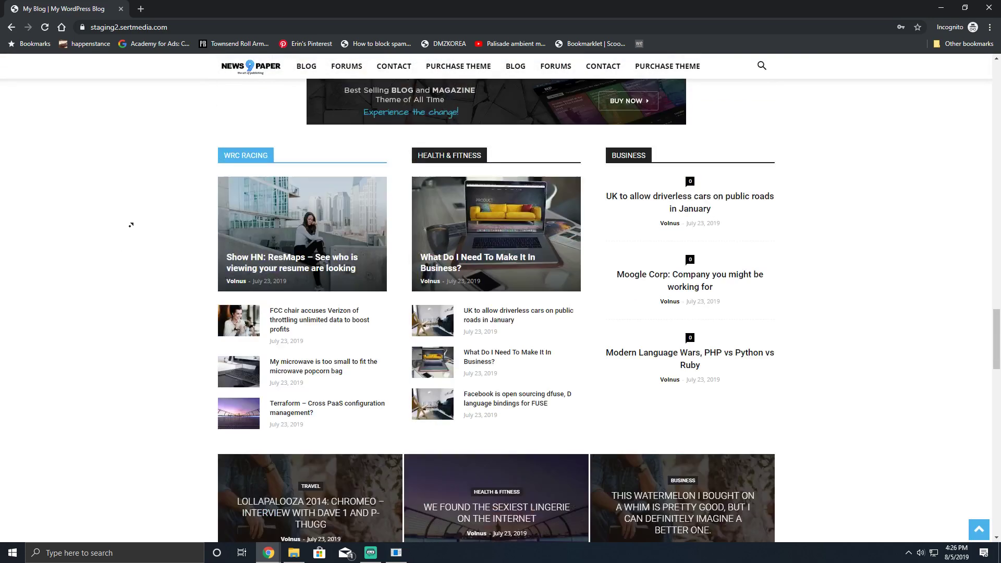
{"action": "scroll", "coordinate": [131, 225], "scroll_direction": "up", "scroll_amount": 10}
Reload with DevTools Network open and inspect the homepage headers showing x-proxy-cache MISS
{"action": "key", "text": "ctrl+shift+i"}
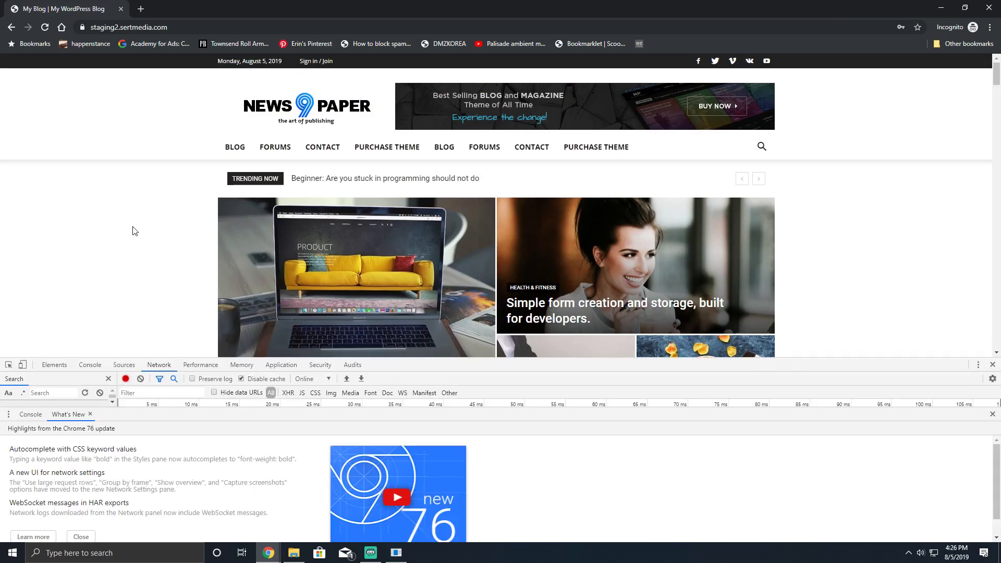
{"action": "key", "text": "ctrl+r"}
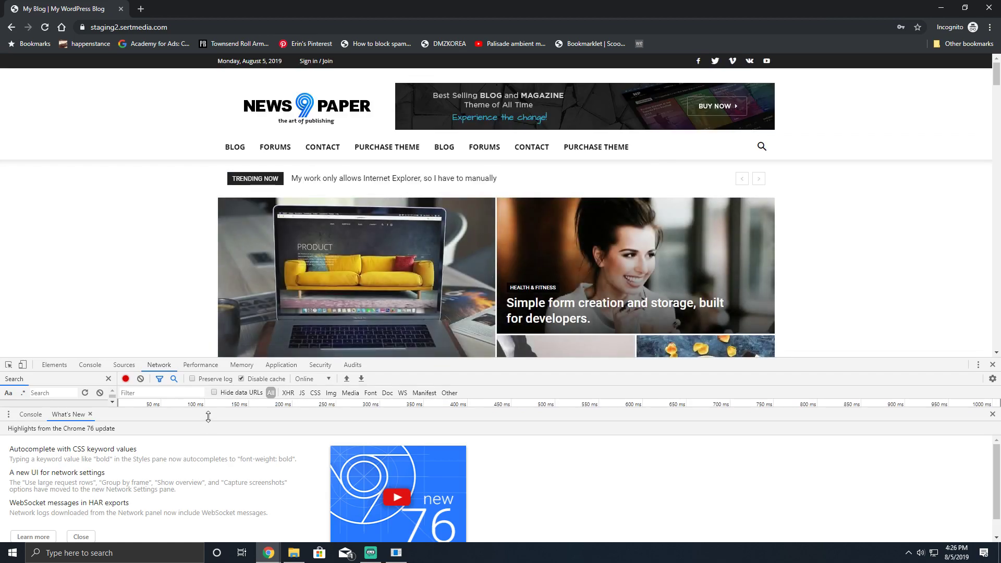
{"action": "left_click_drag", "start_coordinate": [200, 410], "coordinate": [191, 530]}
{"action": "scroll", "coordinate": [252, 483], "scroll_direction": "up", "scroll_amount": 15}
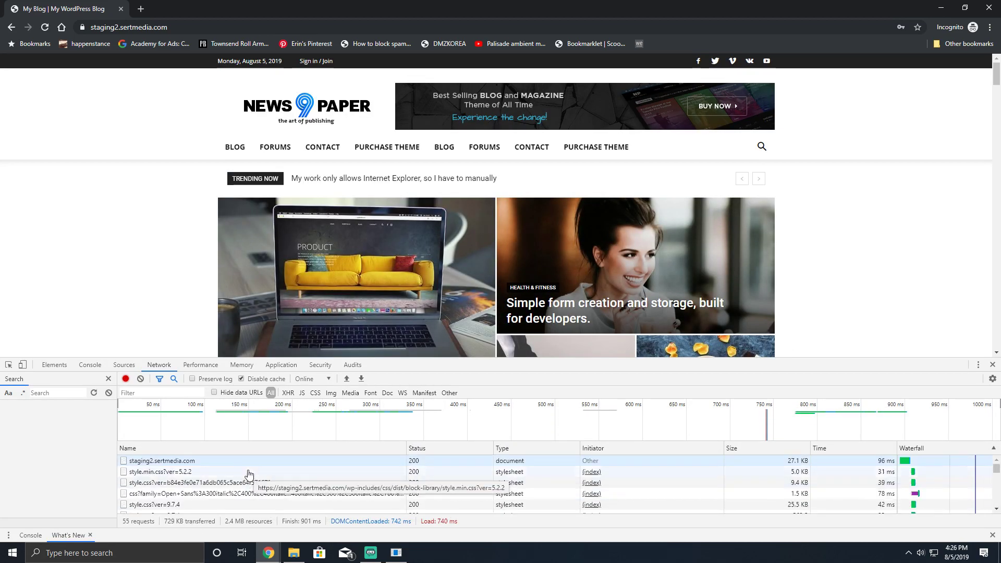
{"action": "left_click", "coordinate": [249, 461]}
{"action": "scroll", "coordinate": [445, 502], "scroll_direction": "down", "scroll_amount": 6}
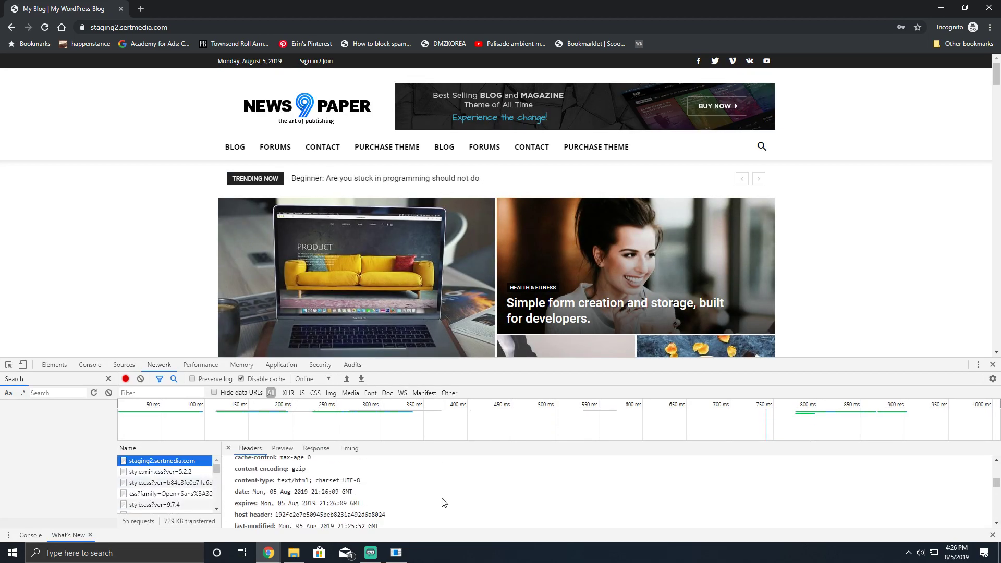
{"action": "scroll", "coordinate": [443, 501], "scroll_direction": "down", "scroll_amount": 2}
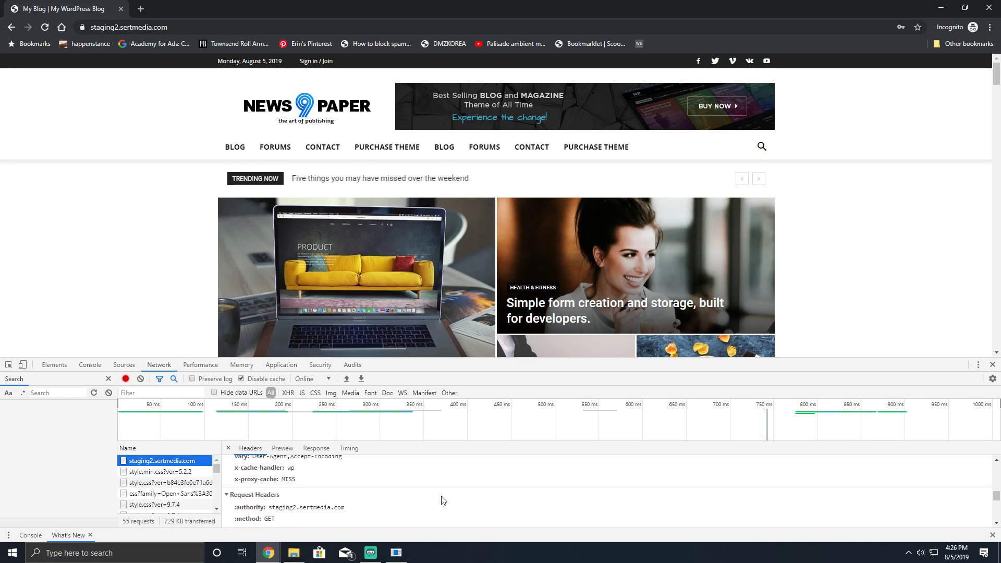
{"action": "left_click_drag", "start_coordinate": [513, 7], "coordinate": [511, 49]}
Close the incognito window and return to the Cache Enabler settings tab
{"action": "left_click", "coordinate": [940, 47]}
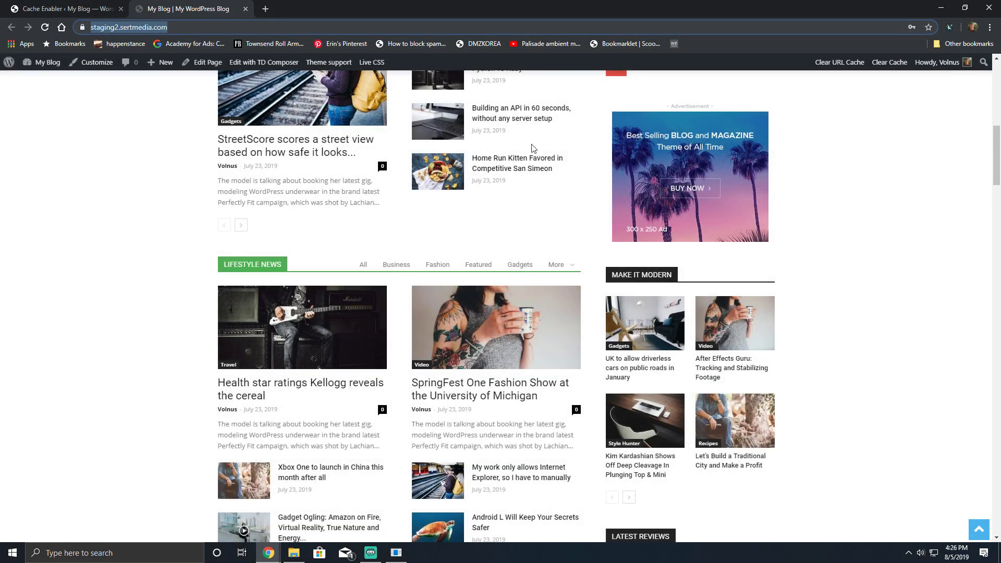
{"action": "left_click", "coordinate": [37, 4]}
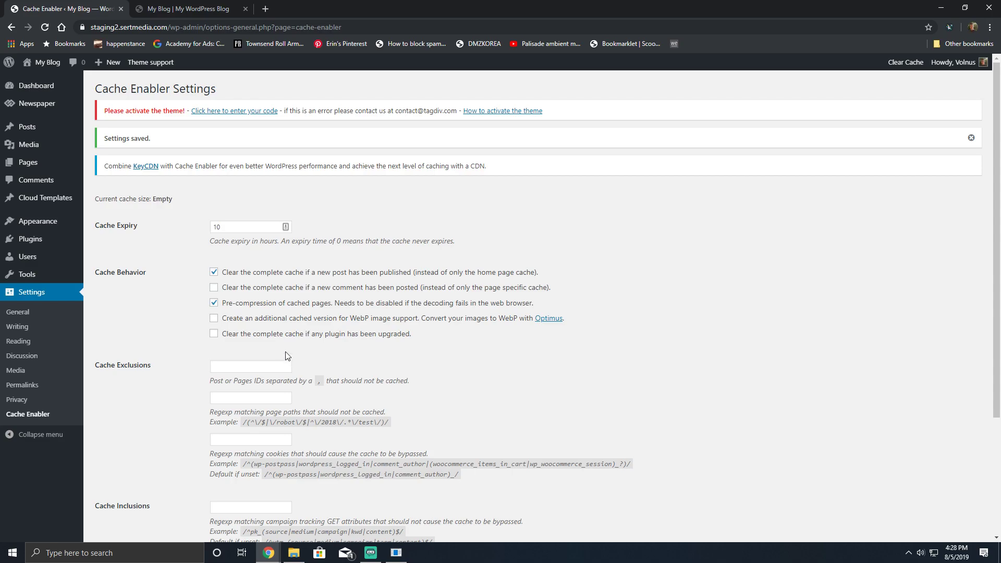
Tick 'Clear the complete cache if any plugin has been upgraded' and scroll down
{"action": "left_click", "coordinate": [267, 335]}
{"action": "left_click", "coordinate": [176, 339]}
{"action": "scroll", "coordinate": [175, 339], "scroll_direction": "down", "scroll_amount": 3}
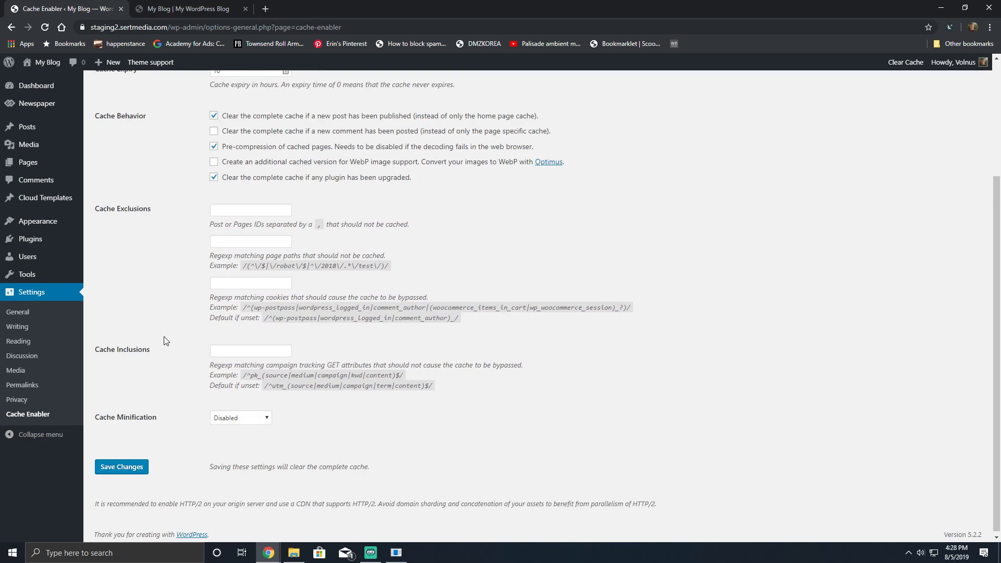
Try the post IDs exclusion field, then check the blog homepage tab and return
{"action": "left_click", "coordinate": [260, 209]}
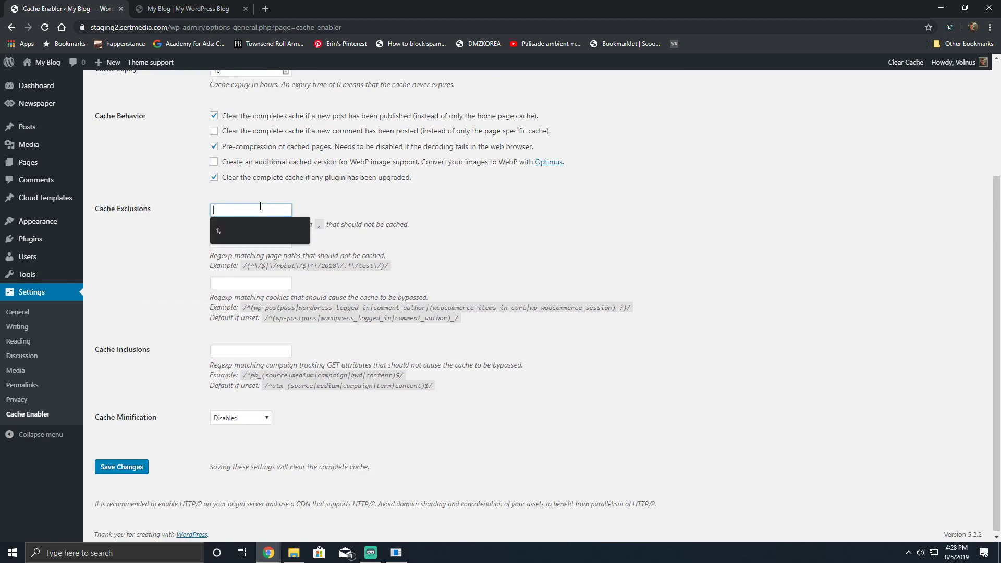
{"action": "left_click", "coordinate": [169, 233]}
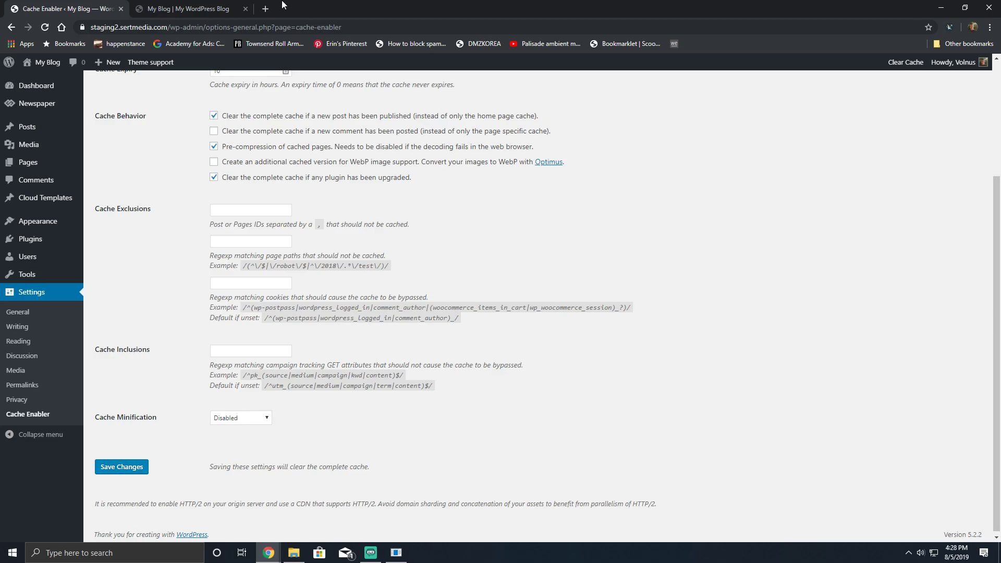
{"action": "left_click", "coordinate": [223, 9]}
{"action": "left_click", "coordinate": [68, 9]}
Open the SpringFest post editor in a new tab and read its ID, 310, from the address
{"action": "middle_click", "coordinate": [36, 132]}
{"action": "left_click", "coordinate": [192, 6]}
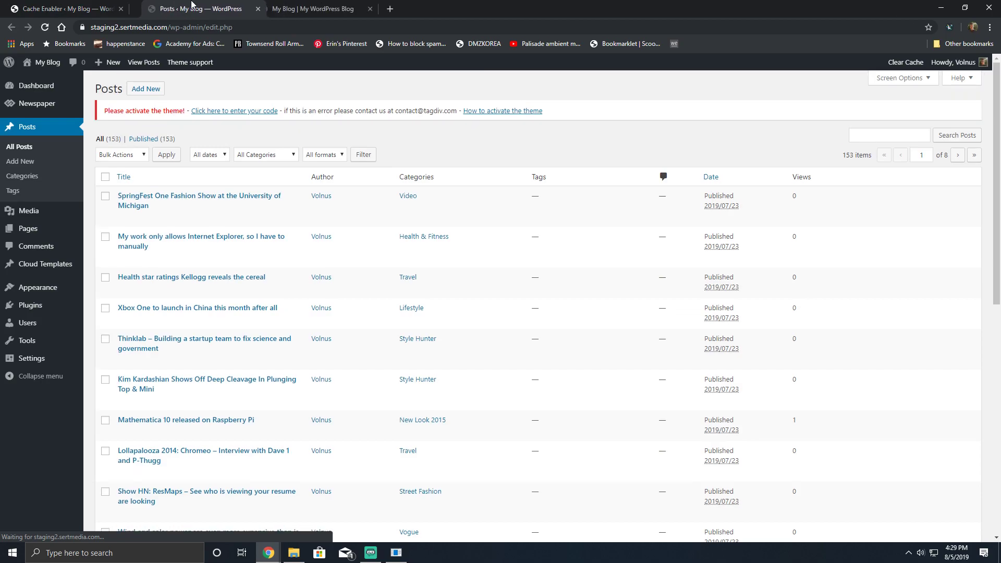
{"action": "left_click", "coordinate": [124, 219]}
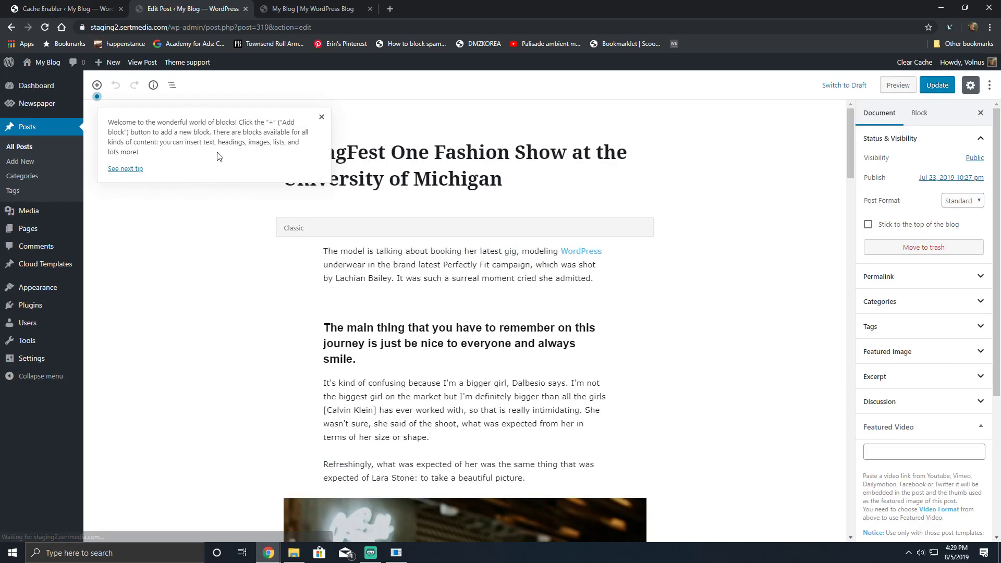
{"action": "left_click_drag", "start_coordinate": [238, 27], "coordinate": [264, 28]}
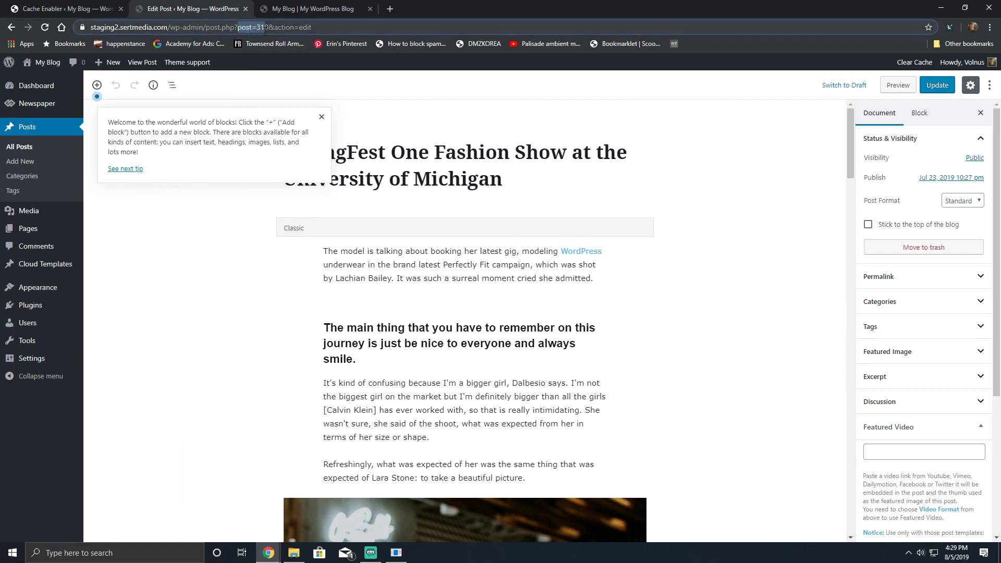
{"action": "left_click", "coordinate": [267, 29]}
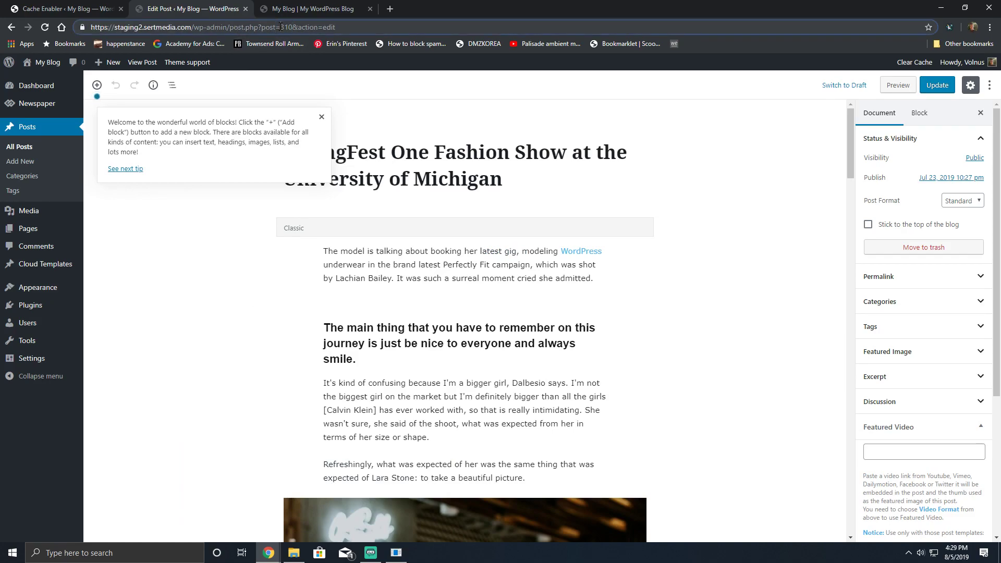
{"action": "double_click", "coordinate": [284, 27]}
{"action": "left_click", "coordinate": [37, 4]}
{"action": "left_click", "coordinate": [230, 208]}
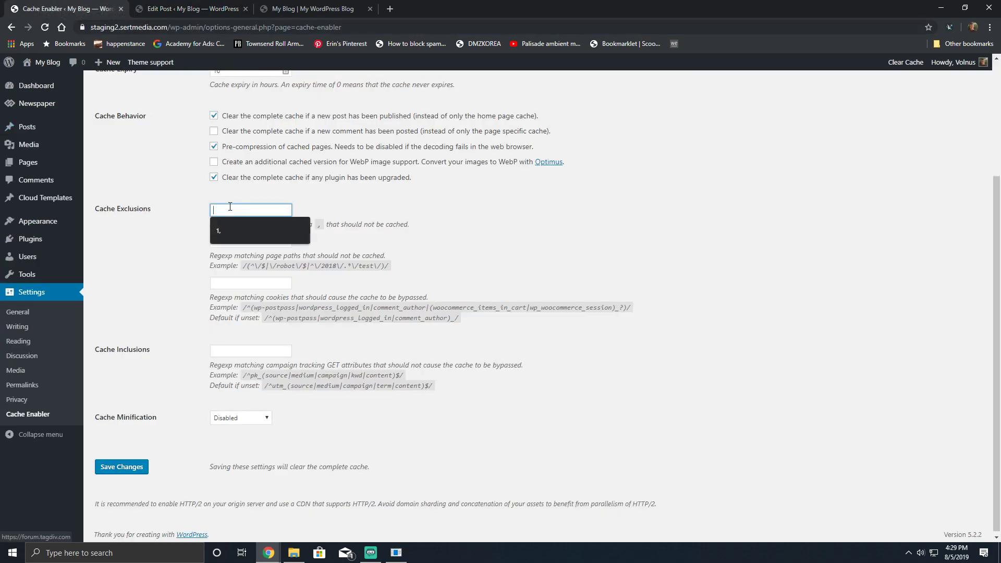
{"action": "left_click", "coordinate": [209, 8]}
{"action": "left_click", "coordinate": [68, 9]}
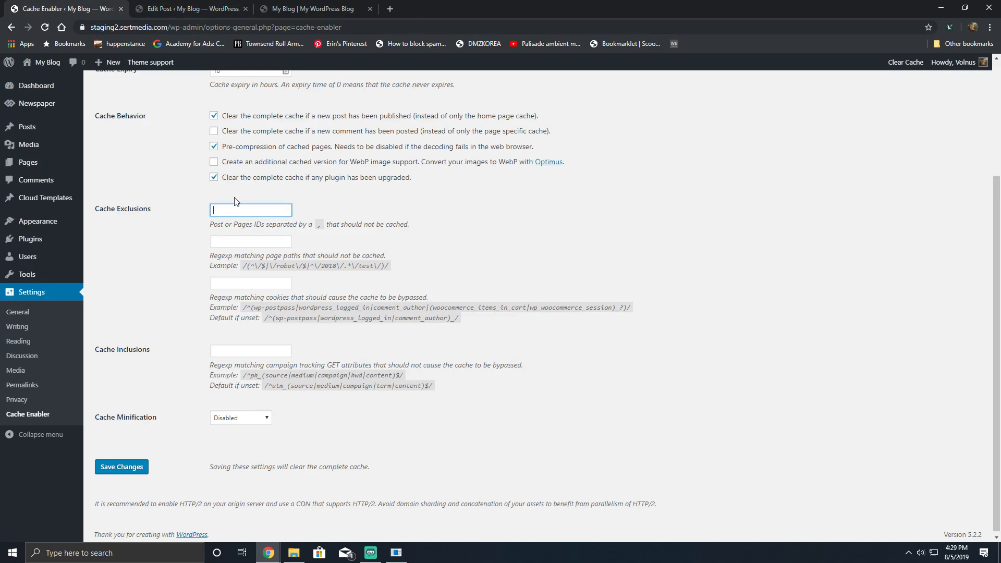
{"action": "left_click", "coordinate": [191, 219]}
{"action": "left_click", "coordinate": [228, 238]}
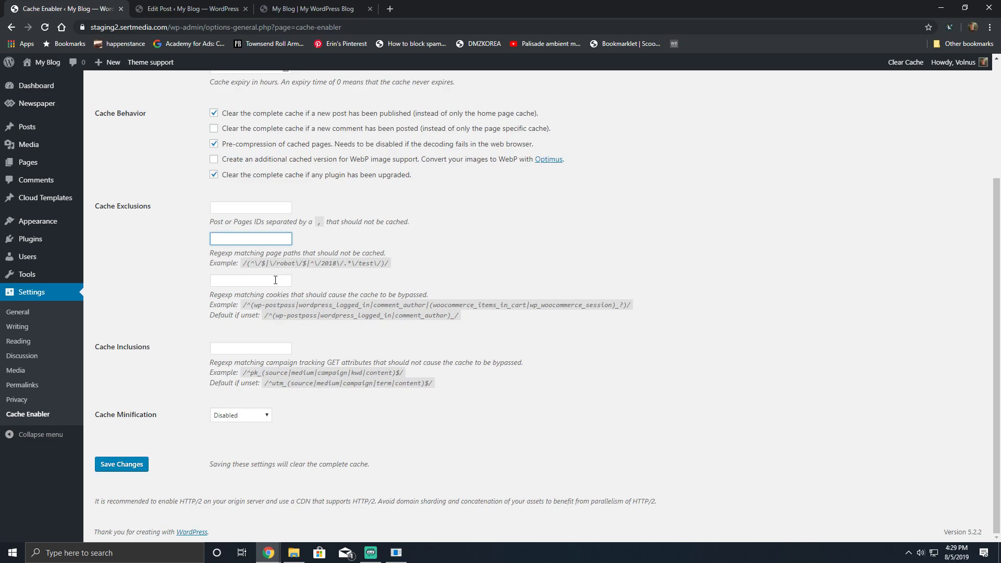
{"action": "left_click_drag", "start_coordinate": [250, 263], "coordinate": [357, 268]}
{"action": "left_click_drag", "start_coordinate": [210, 263], "coordinate": [359, 268]}
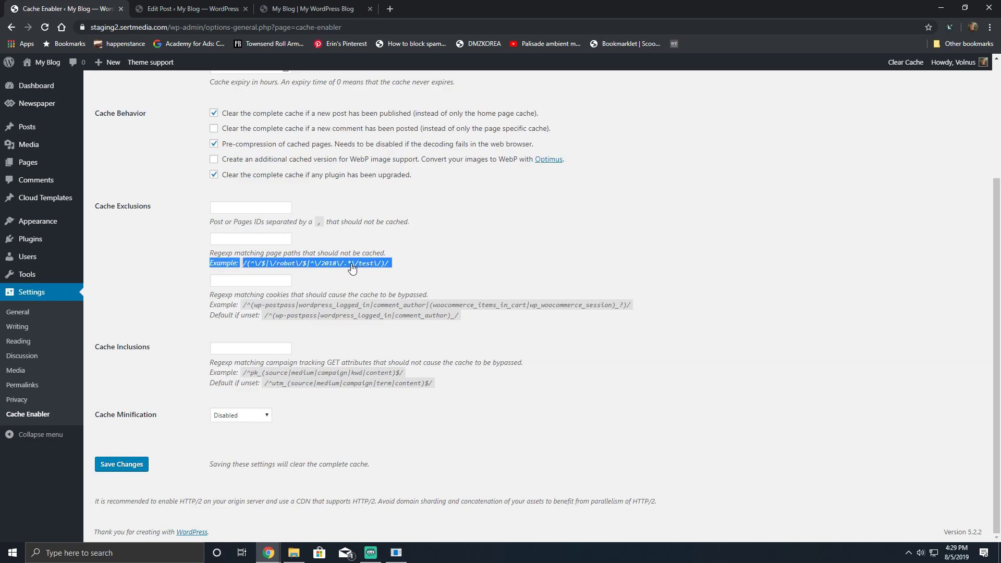
{"action": "left_click", "coordinate": [356, 273]}
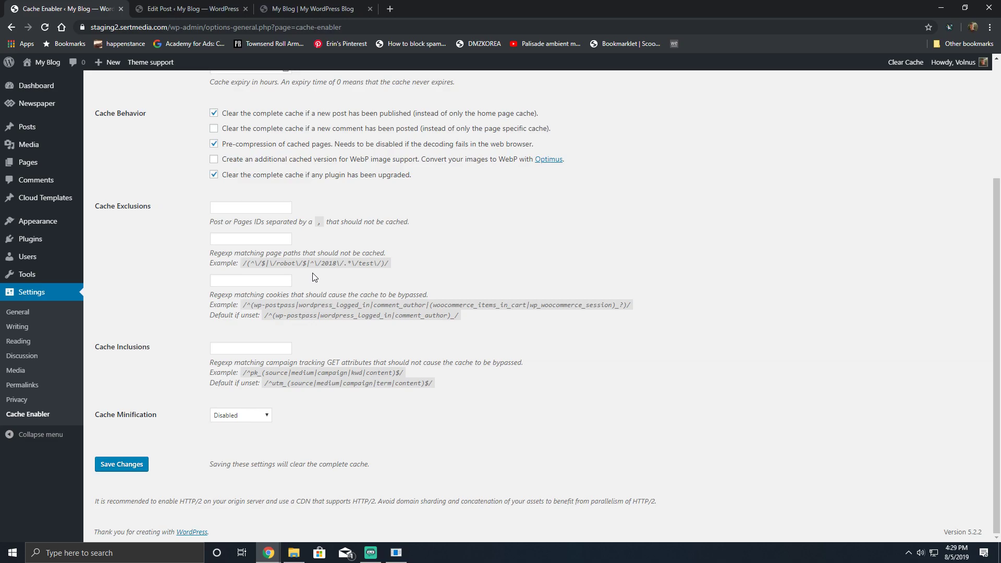
{"action": "left_click", "coordinate": [251, 207]}
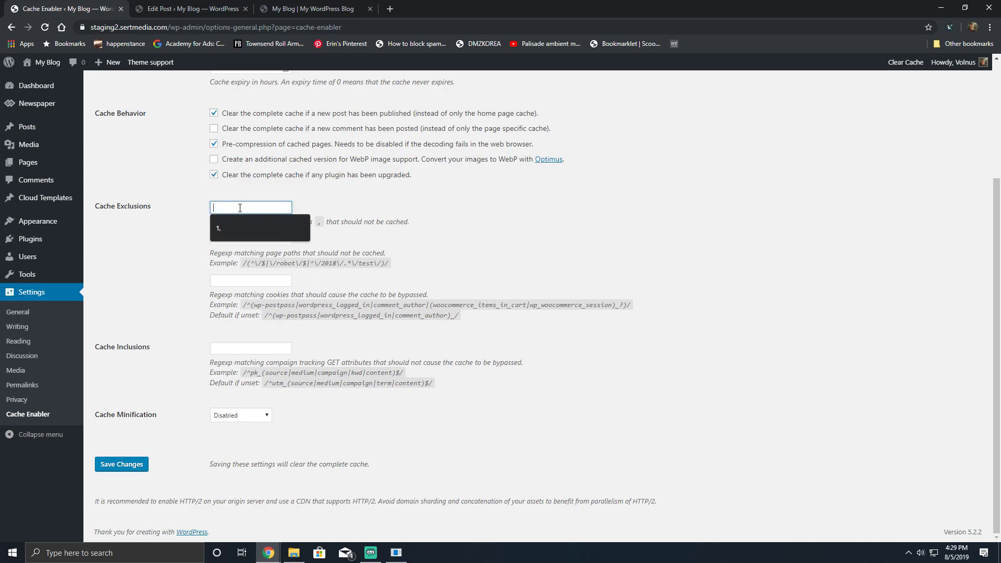
{"action": "left_click", "coordinate": [171, 253]}
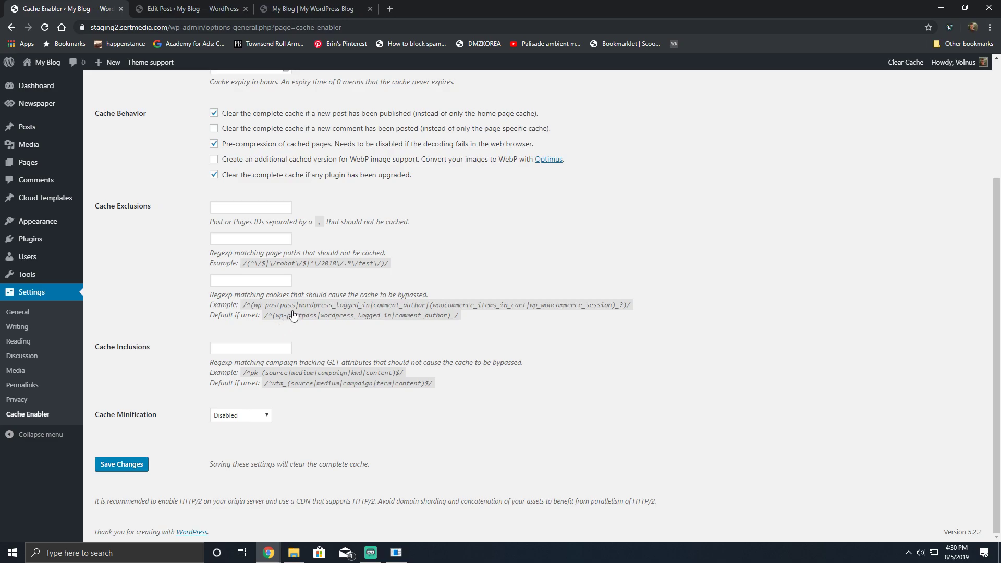
{"action": "left_click_drag", "start_coordinate": [323, 322], "coordinate": [368, 323]}
{"action": "left_click", "coordinate": [384, 325]}
{"action": "left_click_drag", "start_coordinate": [398, 319], "coordinate": [447, 320]}
{"action": "left_click_drag", "start_coordinate": [251, 305], "coordinate": [631, 312]}
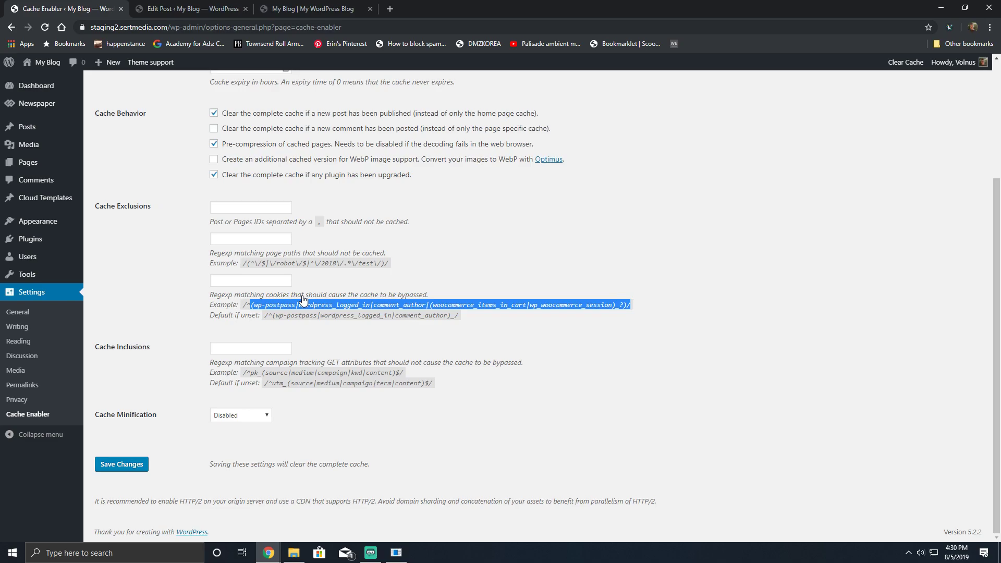
{"action": "key", "text": "shift+Tab"}
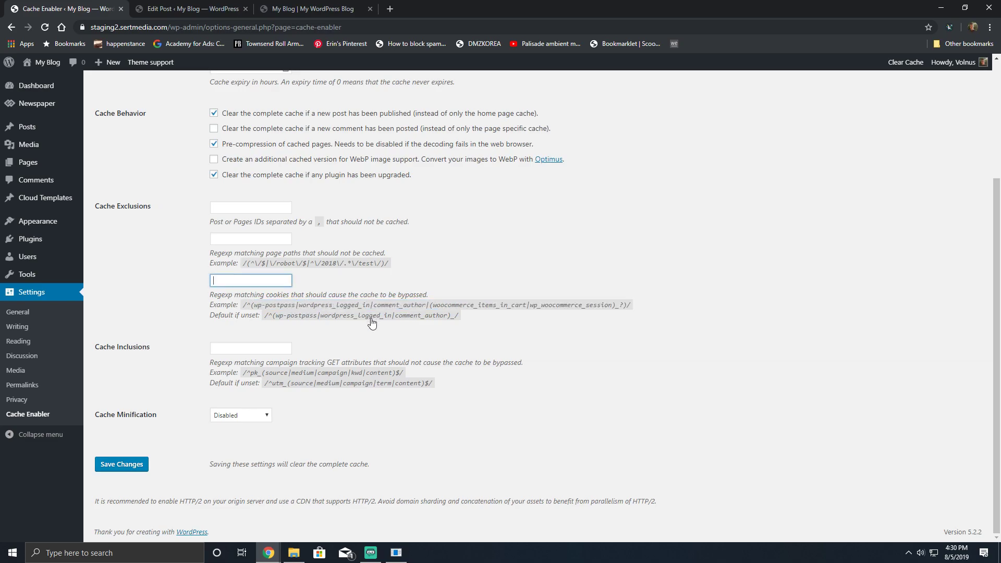
{"action": "left_click", "coordinate": [483, 312]}
{"action": "left_click_drag", "start_coordinate": [455, 306], "coordinate": [528, 312]}
{"action": "key", "text": "shift+Tab"}
{"action": "left_click_drag", "start_coordinate": [564, 308], "coordinate": [612, 308]}
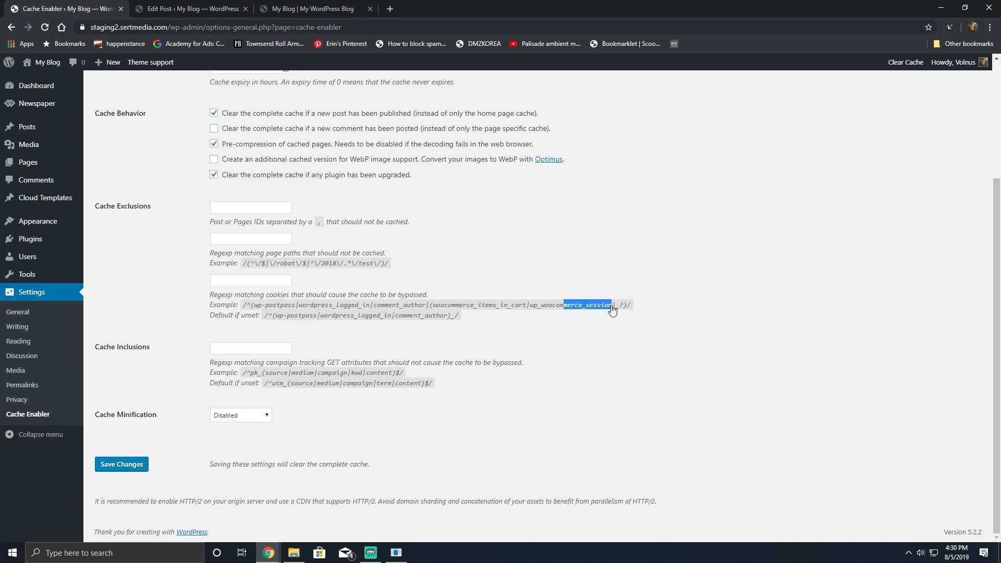
{"action": "key", "text": "shift+Tab"}
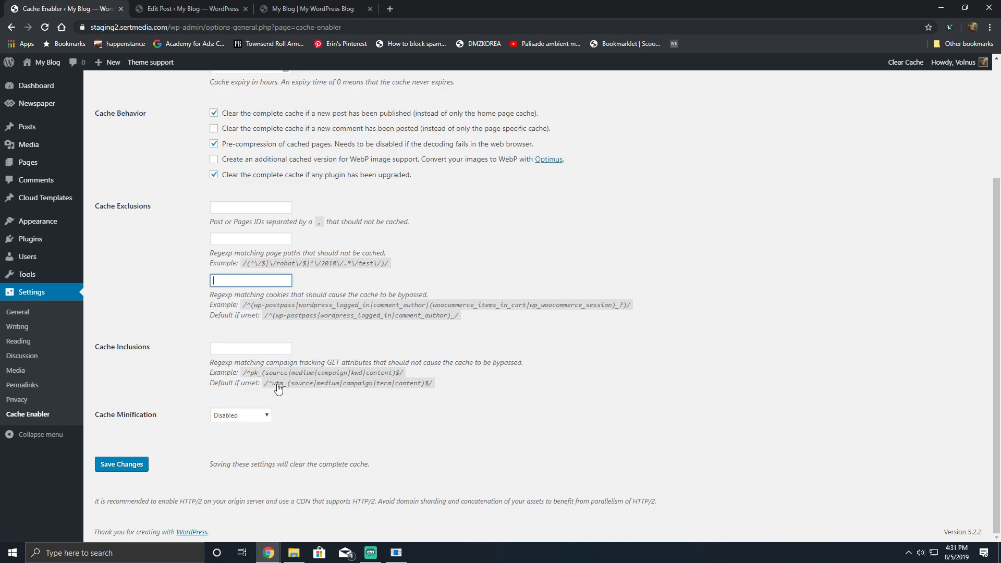
{"action": "left_click_drag", "start_coordinate": [272, 384], "coordinate": [342, 384]}
{"action": "key", "text": "shift+Tab"}
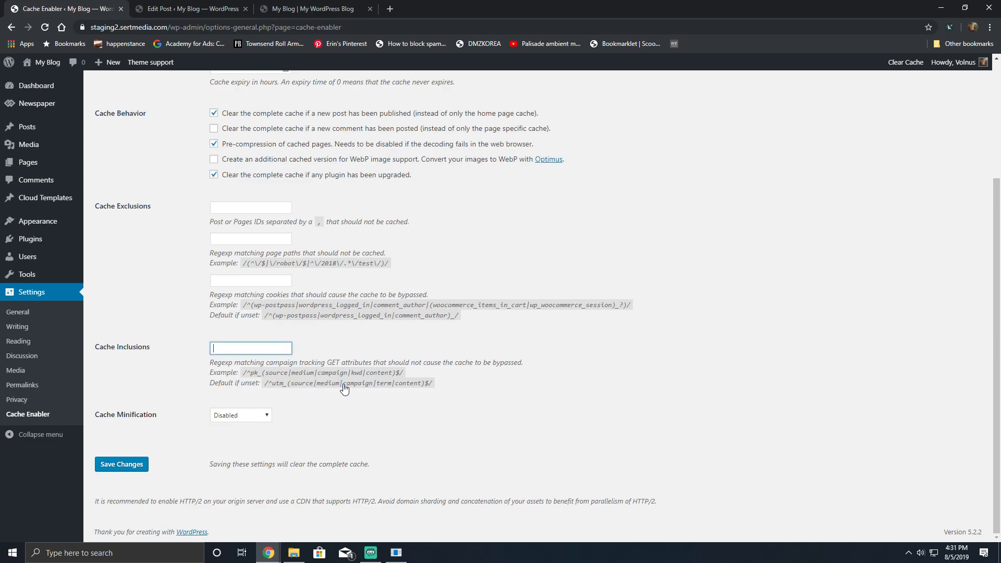
{"action": "left_click_drag", "start_coordinate": [247, 373], "coordinate": [393, 375]}
{"action": "key", "text": "shift+Tab"}
Read through the Cache Inclusions description and its example and default patterns
{"action": "left_click_drag", "start_coordinate": [123, 347], "coordinate": [233, 375]}
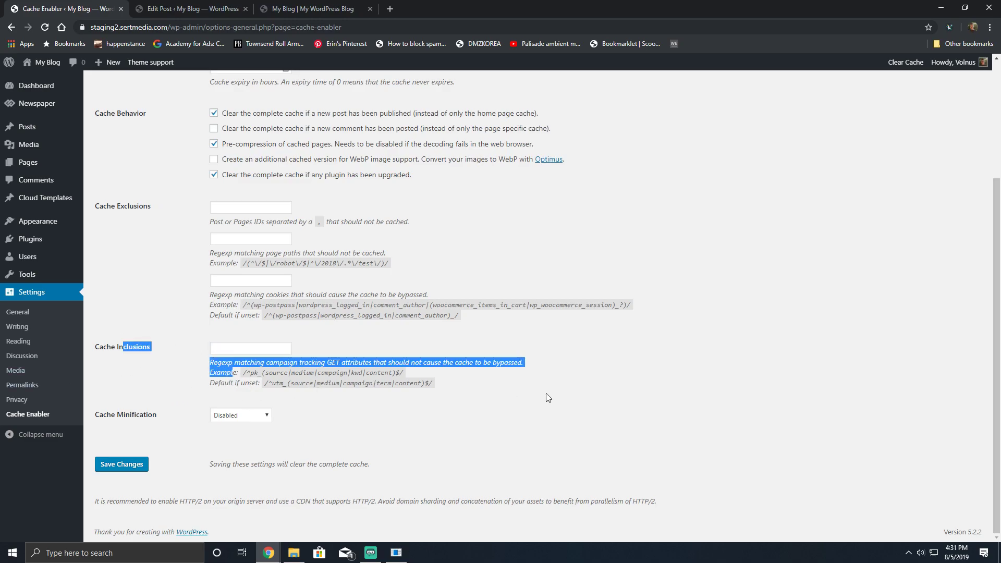
{"action": "left_click", "coordinate": [544, 392]}
{"action": "left_click_drag", "start_coordinate": [505, 391], "coordinate": [210, 372]}
{"action": "left_click", "coordinate": [257, 389]}
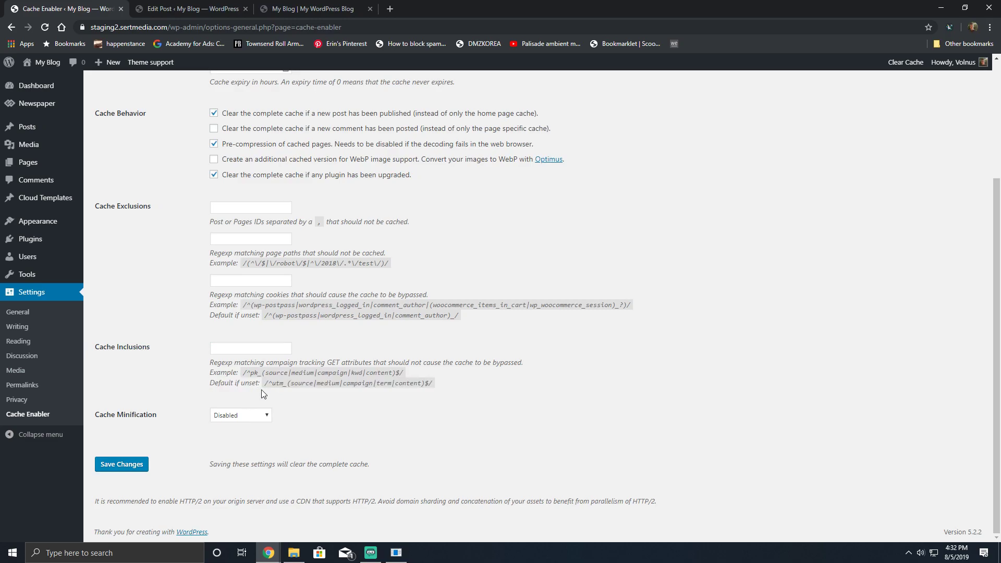
{"action": "double_click", "coordinate": [137, 415]}
{"action": "left_click", "coordinate": [174, 431]}
Set Cache Minification to HTML, save, and confirm HTML remains selected
{"action": "left_click", "coordinate": [227, 416]}
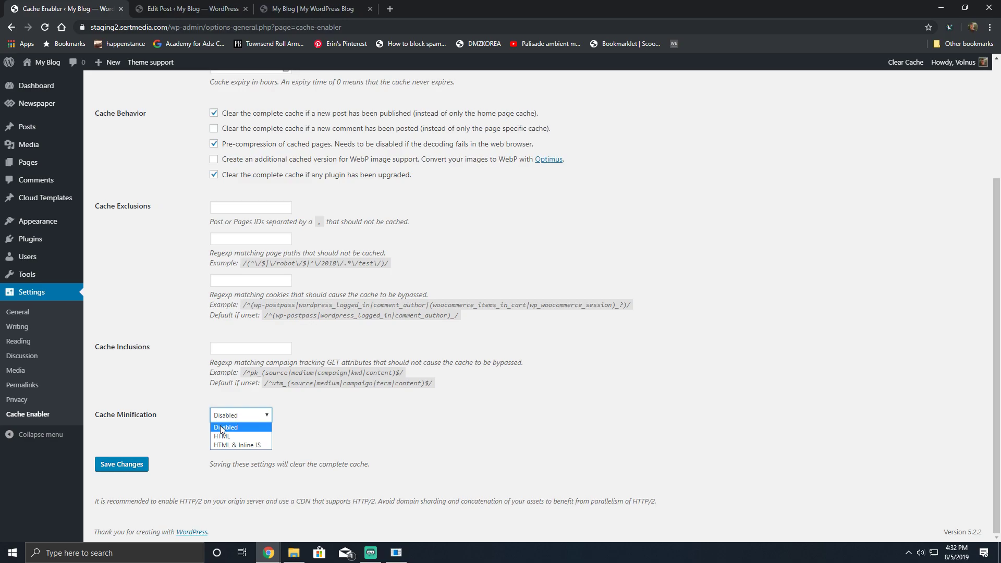
{"action": "left_click", "coordinate": [221, 437]}
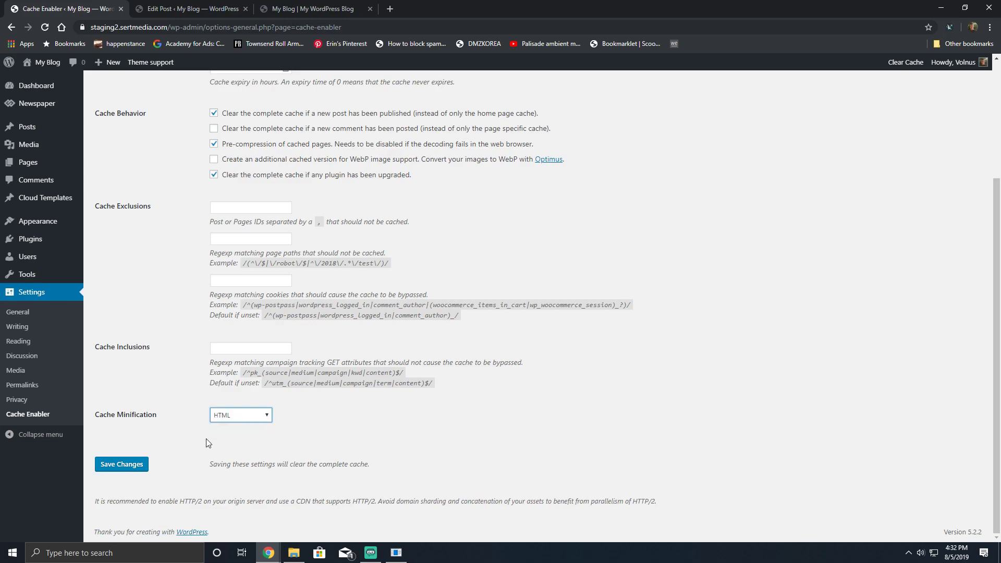
{"action": "left_click", "coordinate": [141, 465]}
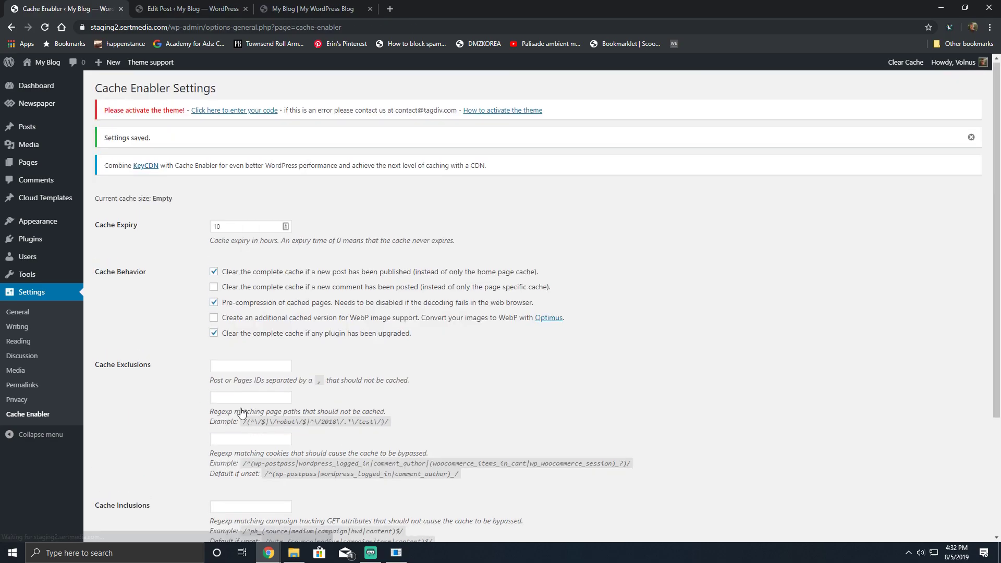
{"action": "scroll", "coordinate": [302, 412], "scroll_direction": "down", "scroll_amount": 10}
{"action": "left_click", "coordinate": [217, 417]}
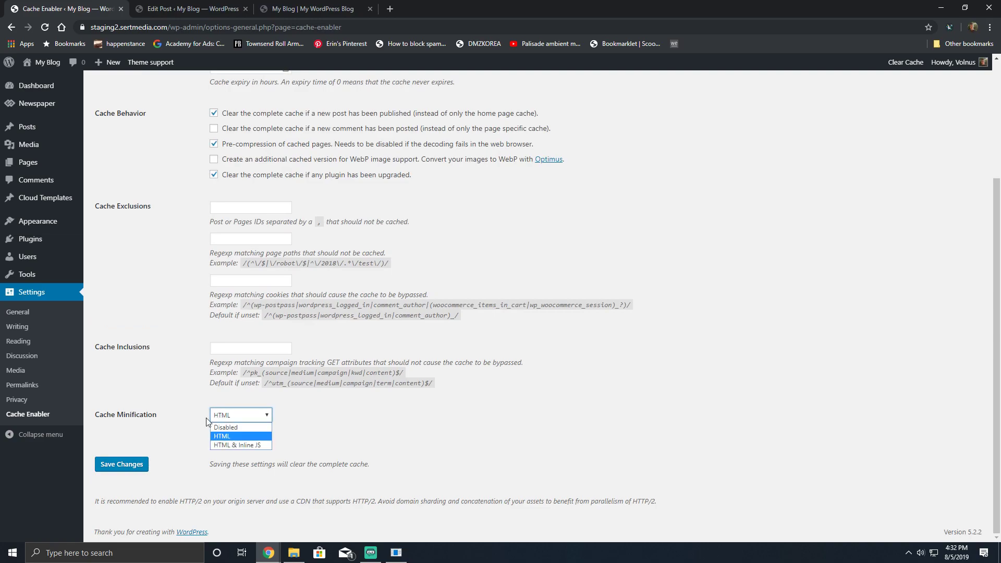
{"action": "left_click", "coordinate": [169, 439]}
{"action": "left_click", "coordinate": [229, 417]}
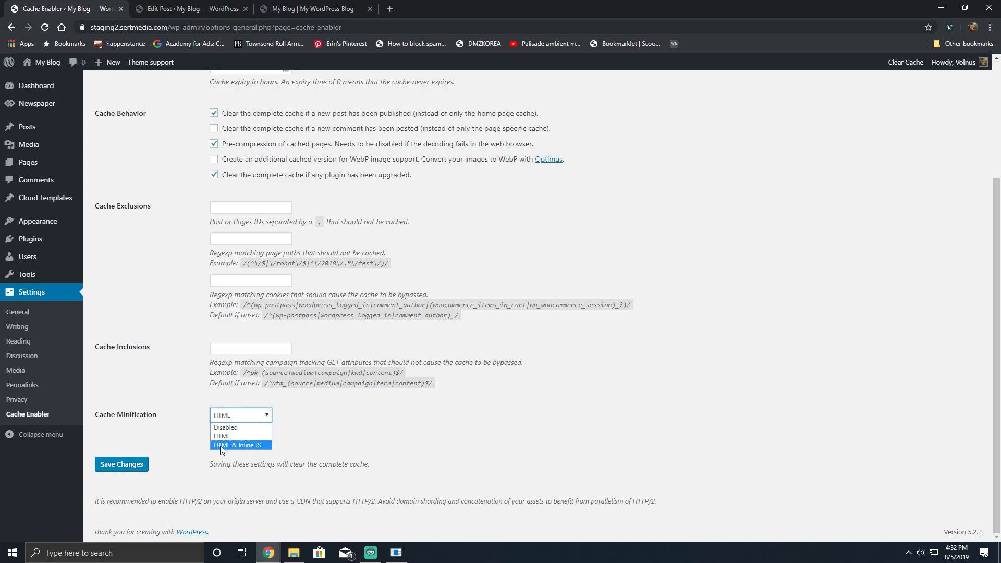
{"action": "left_click", "coordinate": [172, 446]}
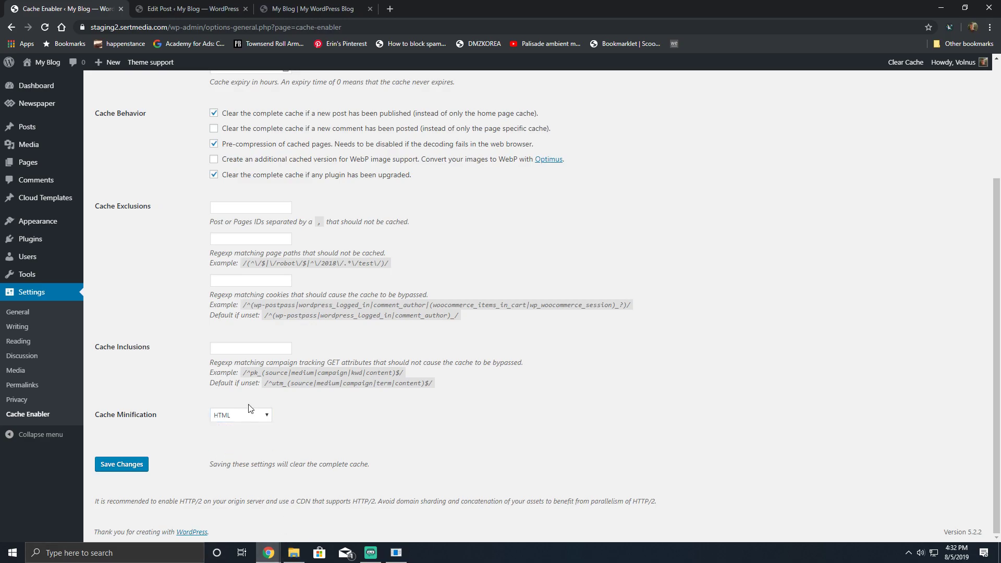
{"action": "mouse_move", "coordinate": [265, 542]}
Open the homepage in a new incognito window and view its page source, checking the EDITOR PICKS script lines
{"action": "left_click_drag", "start_coordinate": [91, 27], "coordinate": [194, 27]}
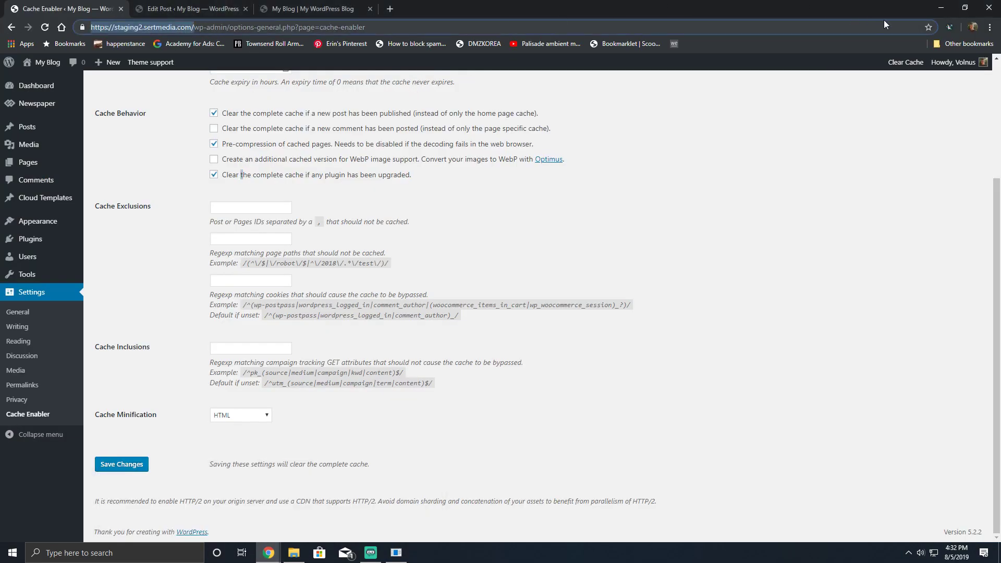
{"action": "left_click", "coordinate": [990, 28]}
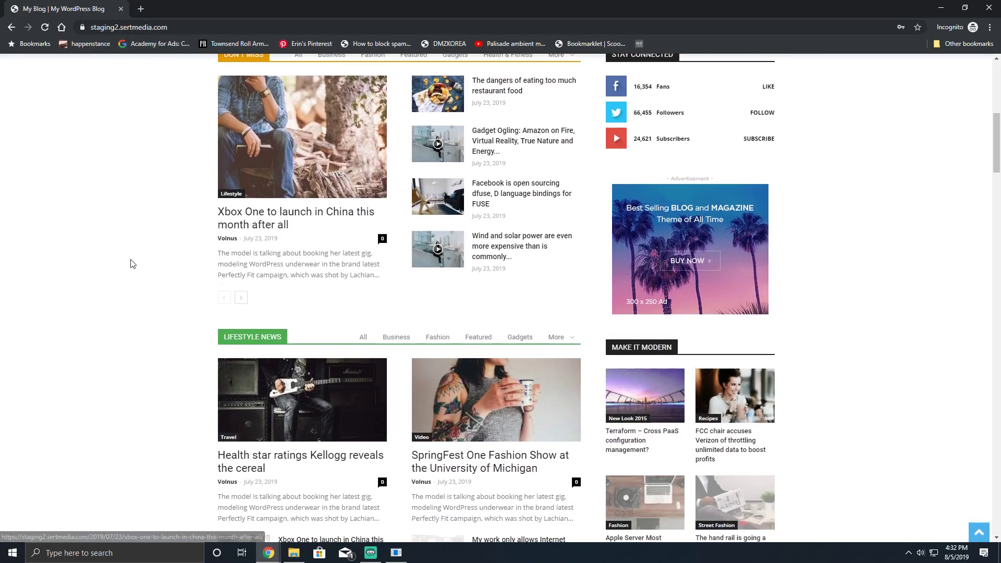
{"action": "right_click", "coordinate": [57, 272]}
{"action": "left_click", "coordinate": [117, 379]}
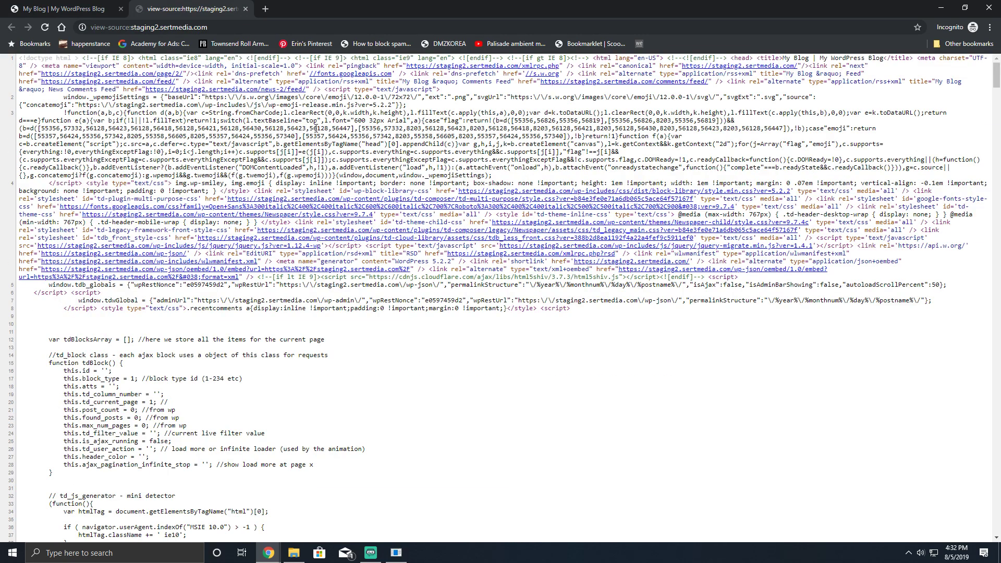
{"action": "scroll", "coordinate": [296, 298], "scroll_direction": "down", "scroll_amount": 15}
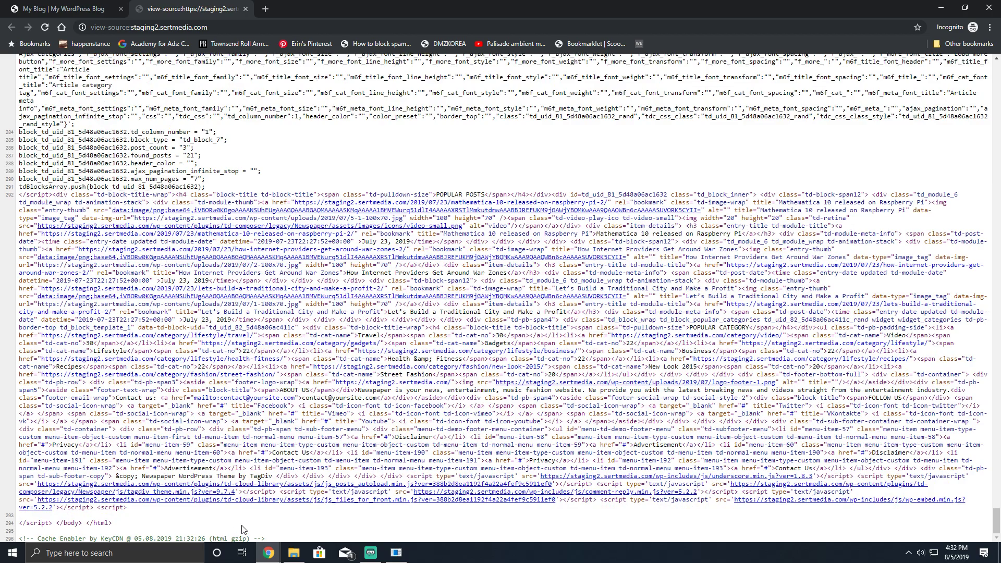
{"action": "scroll", "coordinate": [242, 529], "scroll_direction": "up", "scroll_amount": 9}
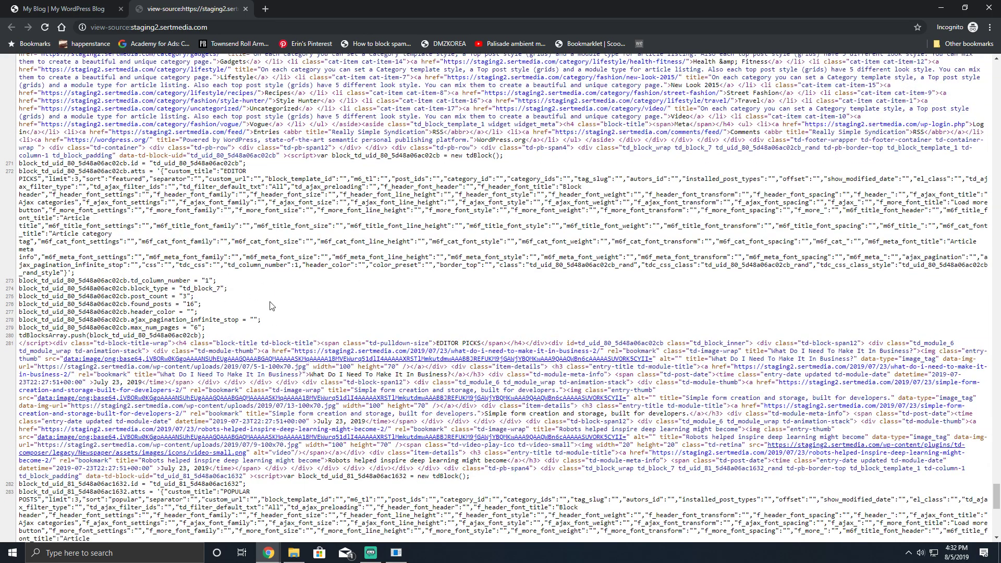
{"action": "left_click_drag", "start_coordinate": [365, 328], "coordinate": [8, 196]}
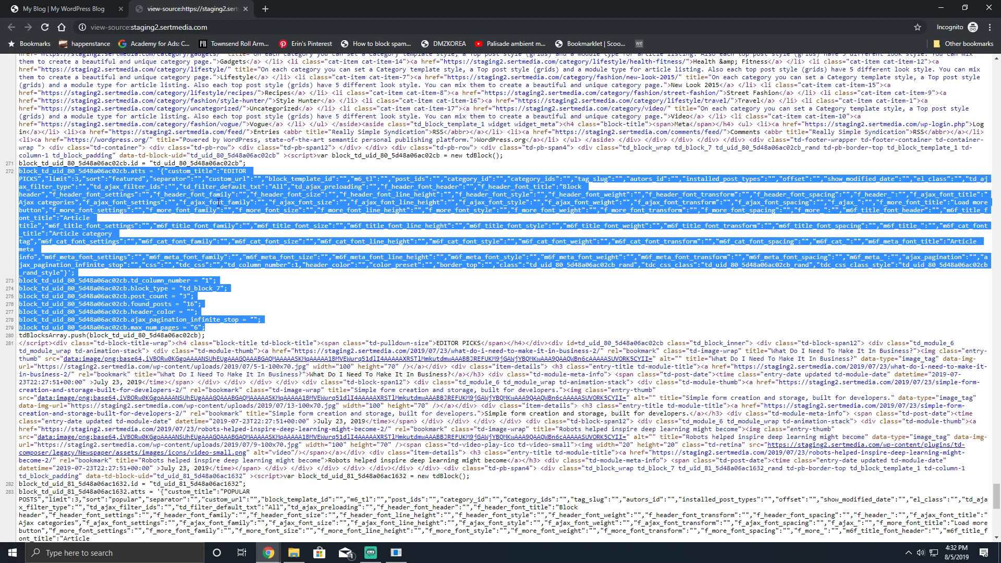
{"action": "left_click", "coordinate": [218, 203]}
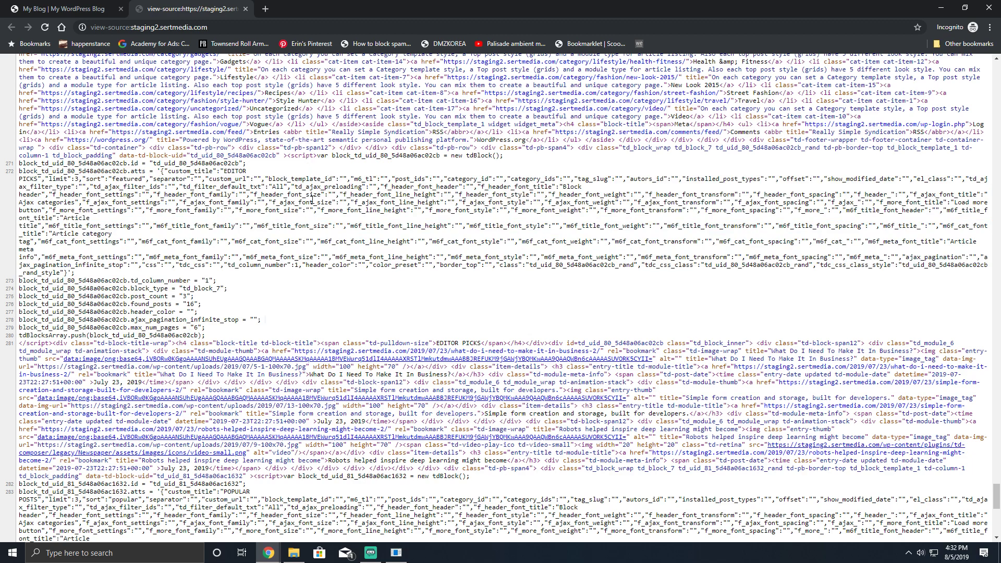
Reopen the homepage source with /?1 appended to the address and jump to its end
{"action": "key", "text": "ctrl+w"}
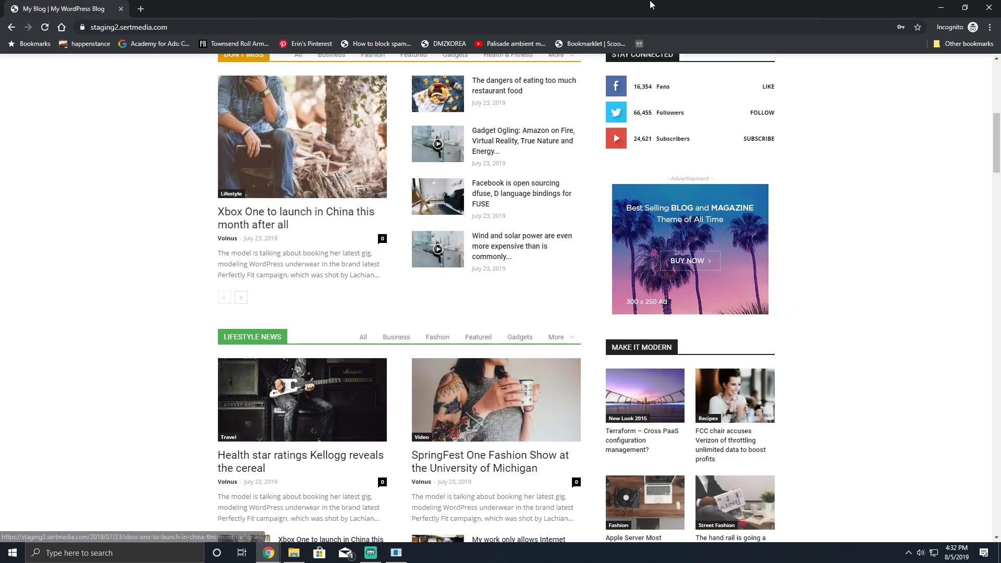
{"action": "double_click", "coordinate": [650, 5]}
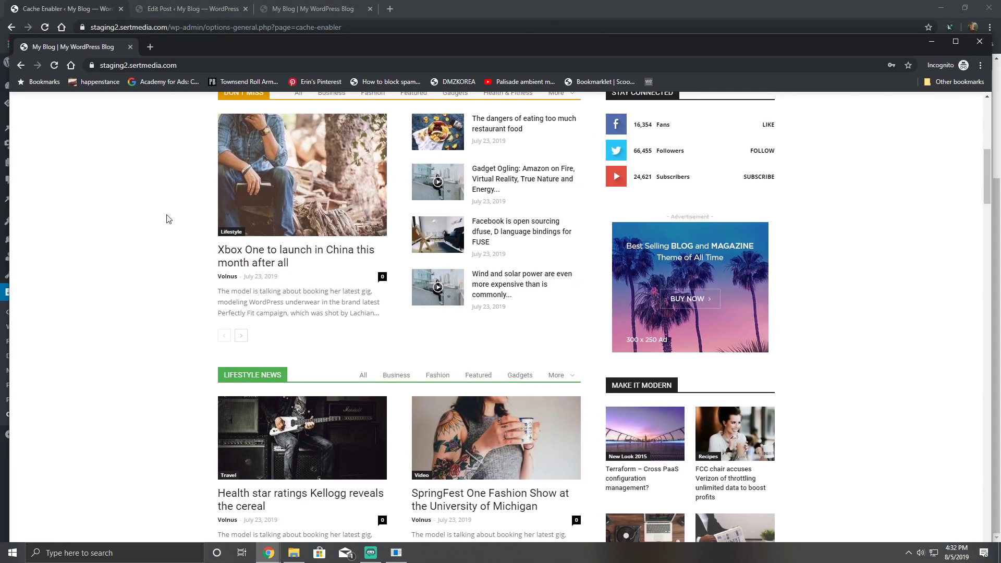
{"action": "right_click", "coordinate": [168, 218]}
{"action": "left_click", "coordinate": [208, 321]}
{"action": "scroll", "coordinate": [282, 507], "scroll_direction": "down", "scroll_amount": 20}
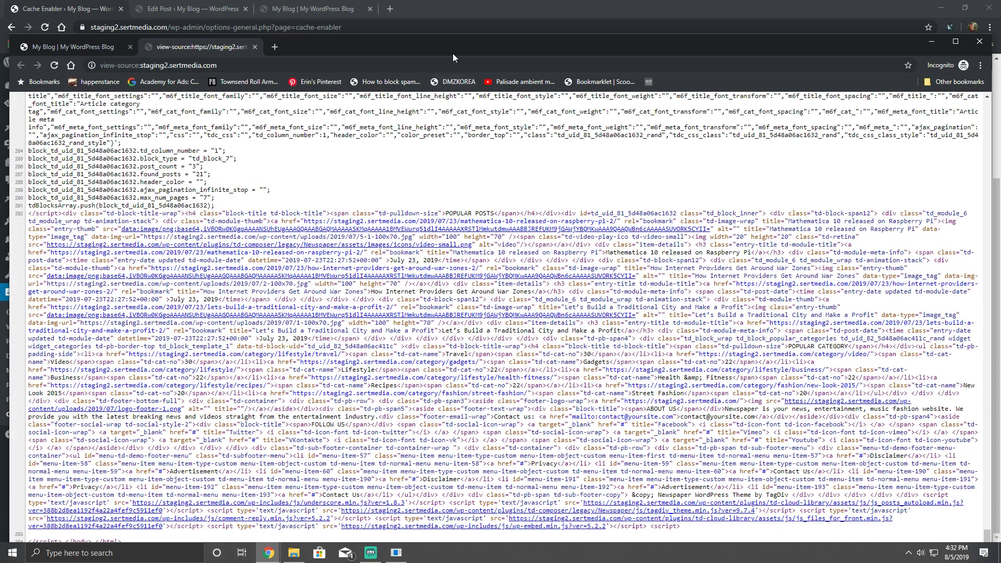
{"action": "left_click_drag", "start_coordinate": [453, 53], "coordinate": [443, 20]}
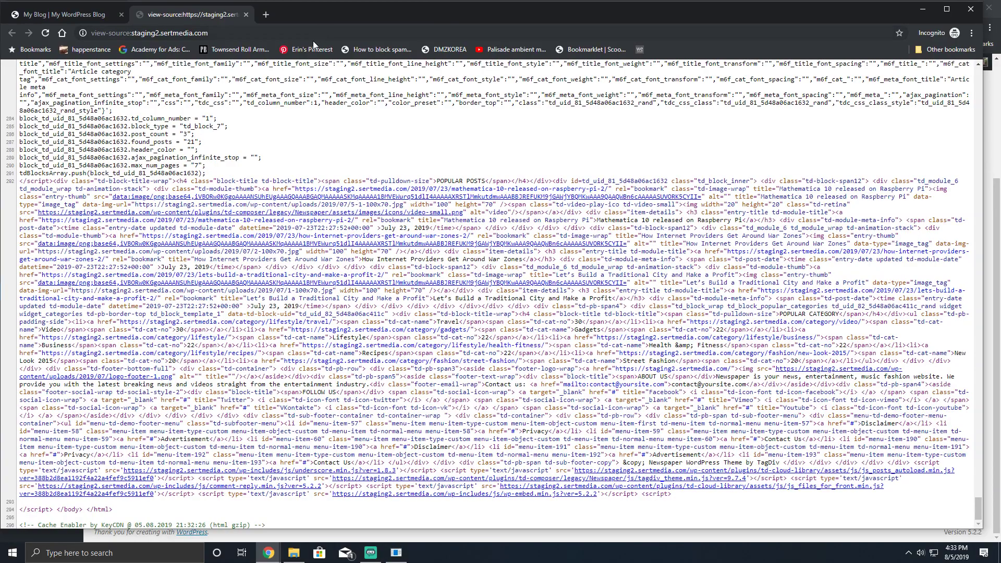
{"action": "left_click", "coordinate": [266, 33]}
{"action": "type", "text": "/?1"}
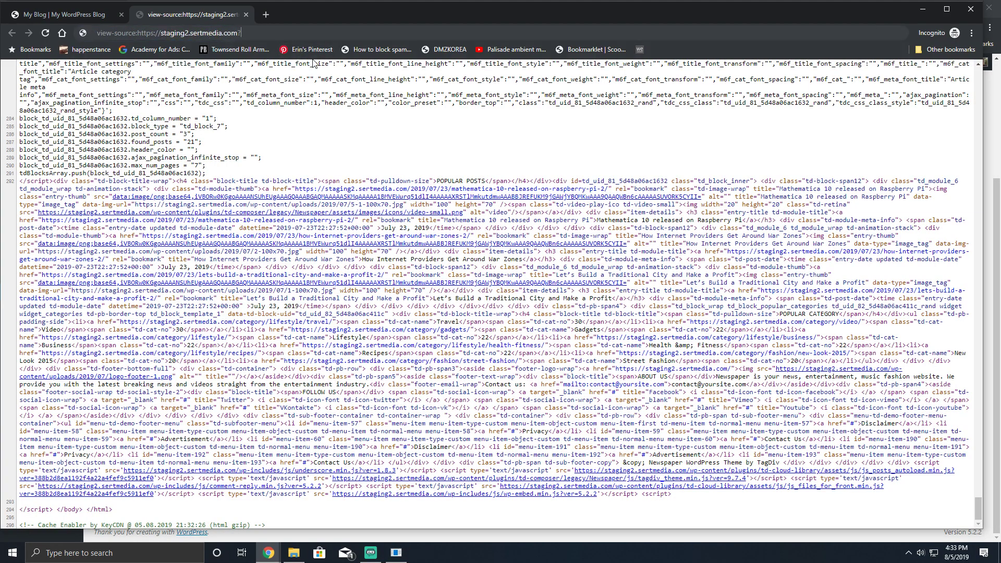
{"action": "key", "text": "Return"}
{"action": "key", "text": "ctrl+End"}
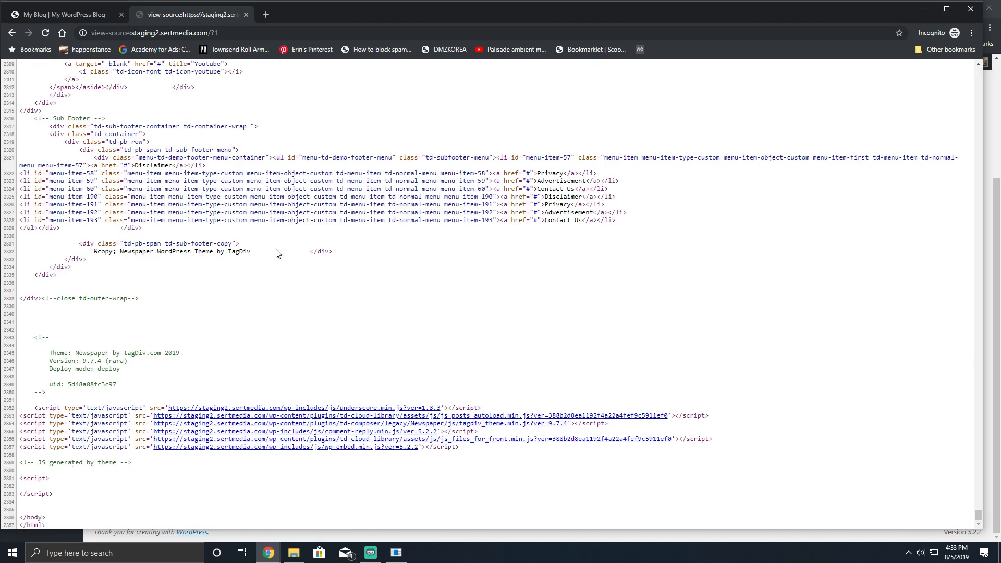
Set Cache Enabler's Cache Minification to HTML & Inline JS and save the settings
{"action": "left_click_drag", "start_coordinate": [350, 20], "coordinate": [357, 49]}
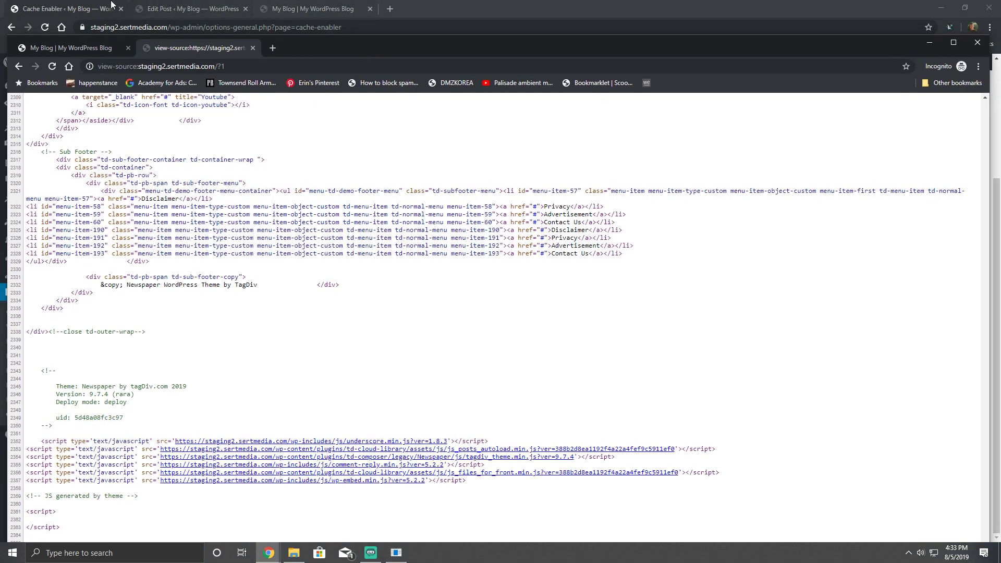
{"action": "left_click", "coordinate": [86, 4]}
{"action": "left_click", "coordinate": [233, 416]}
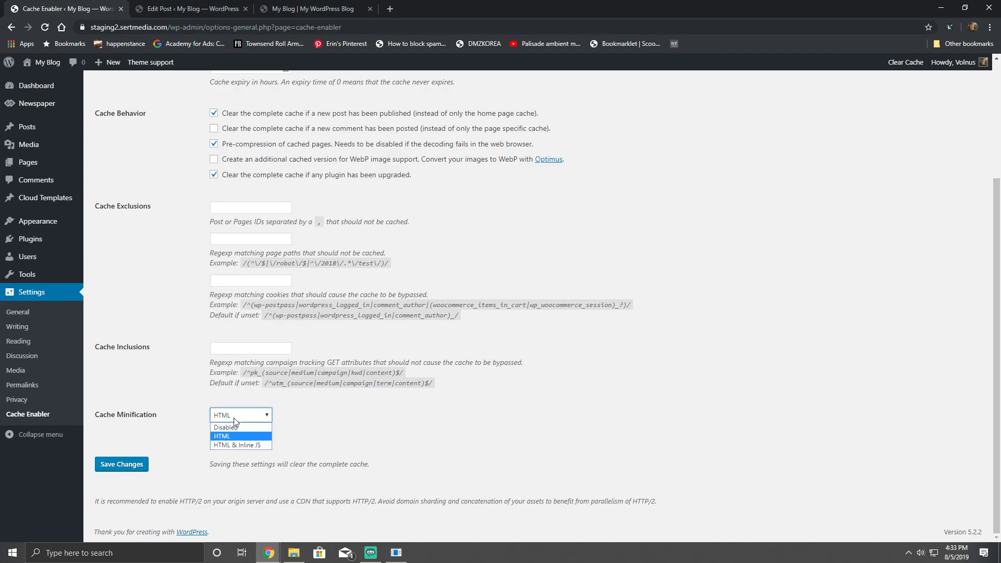
{"action": "left_click", "coordinate": [246, 446]}
{"action": "left_click", "coordinate": [133, 470]}
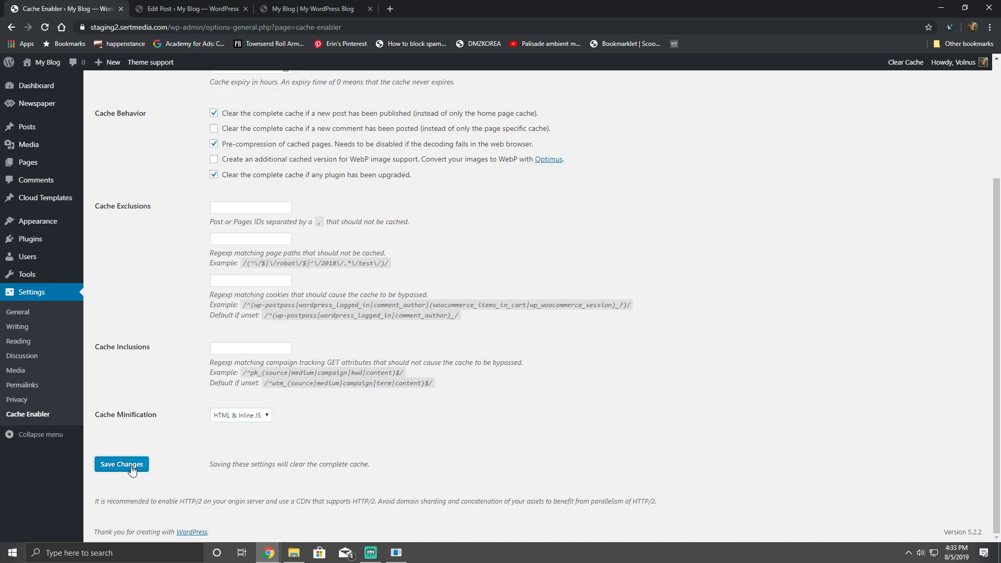
Reload the homepage source without ?1 and highlight the Cache Enabler comment line at the end
{"action": "key", "text": "alt+Tab"}
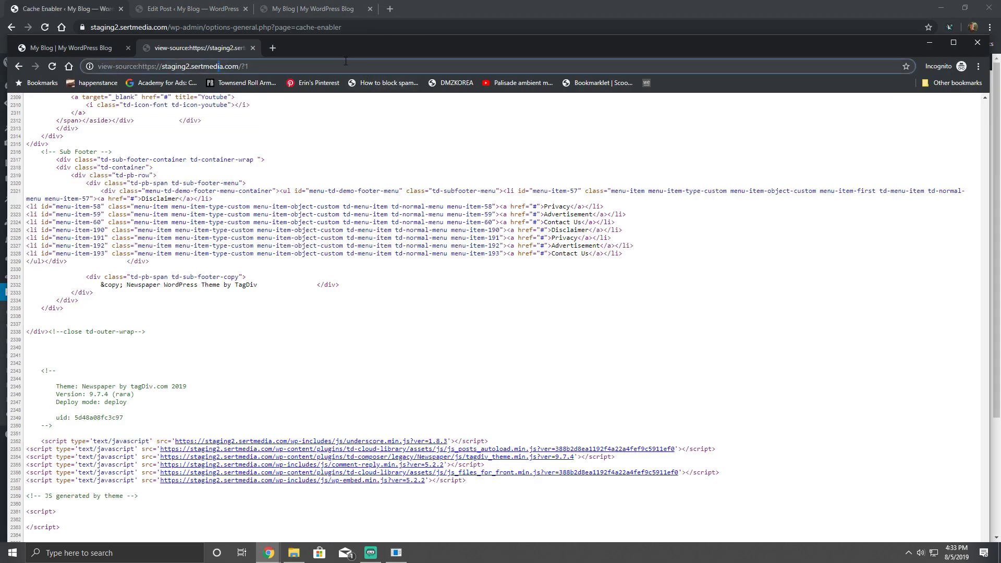
{"action": "double_click", "coordinate": [305, 4]}
{"action": "left_click_drag", "start_coordinate": [243, 27], "coordinate": [233, 27]}
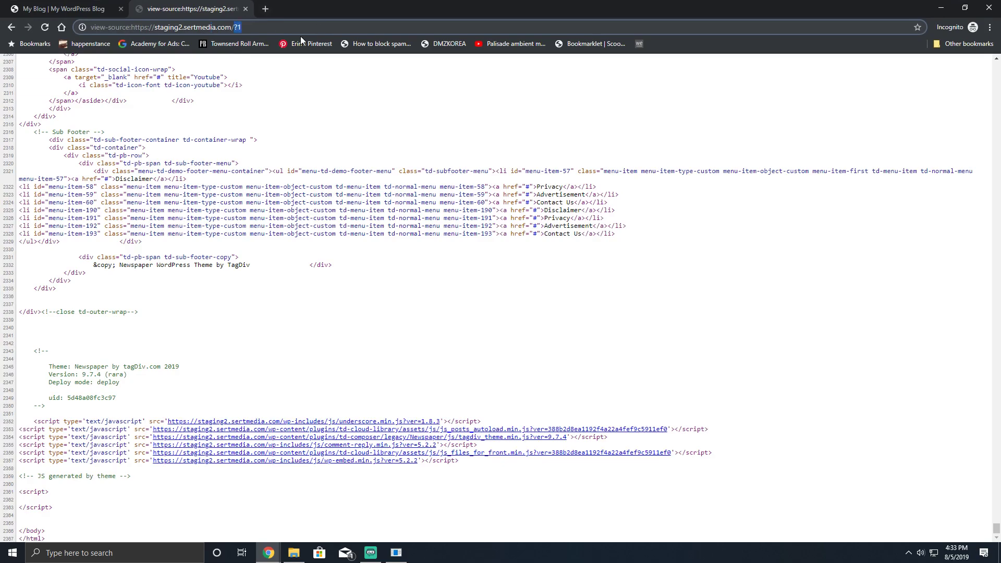
{"action": "key", "text": "BackSpace"}
{"action": "key", "text": "Return"}
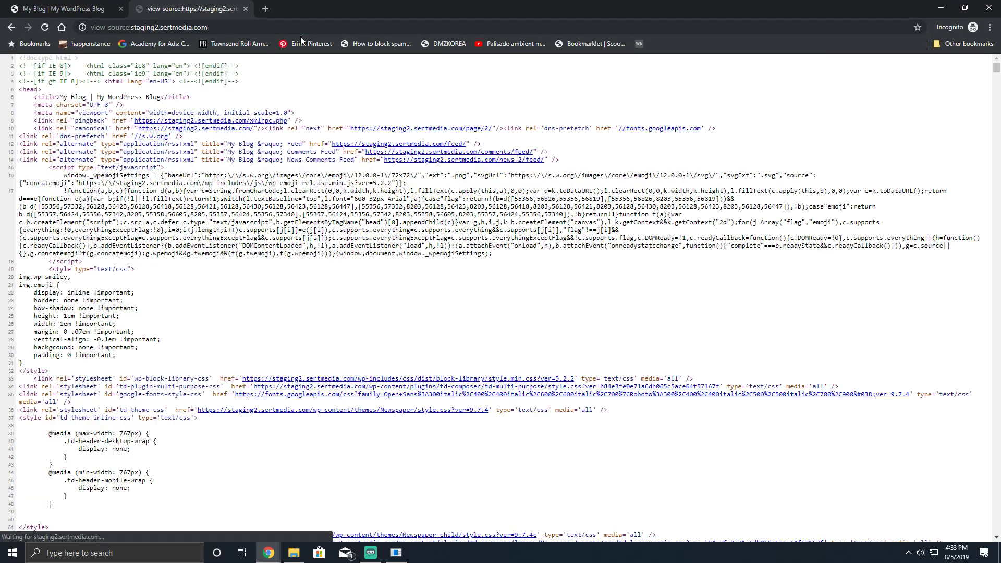
{"action": "scroll", "coordinate": [318, 279], "scroll_direction": "down", "scroll_amount": 2}
{"action": "scroll", "coordinate": [318, 279], "scroll_direction": "down", "scroll_amount": 20}
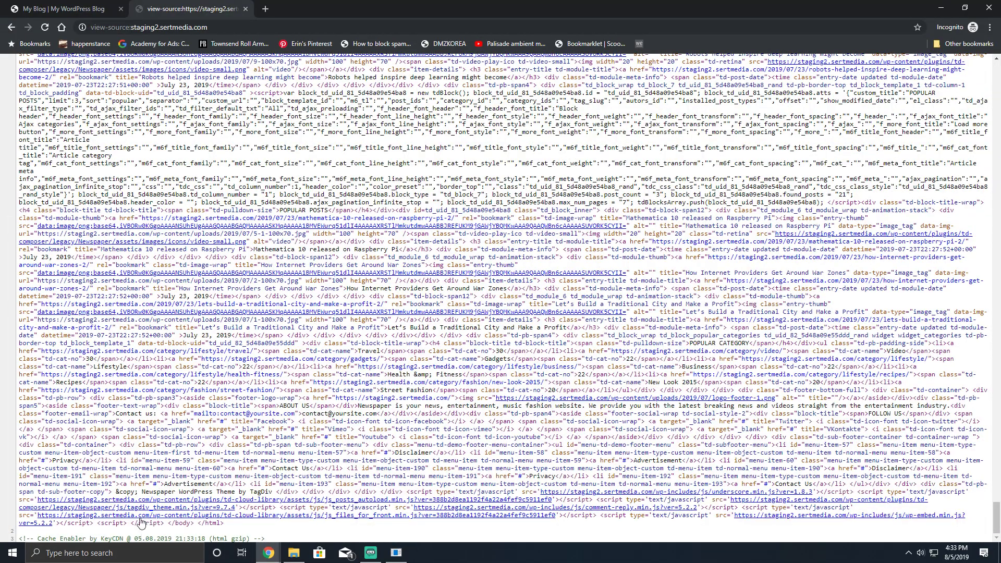
{"action": "triple_click", "coordinate": [176, 537]}
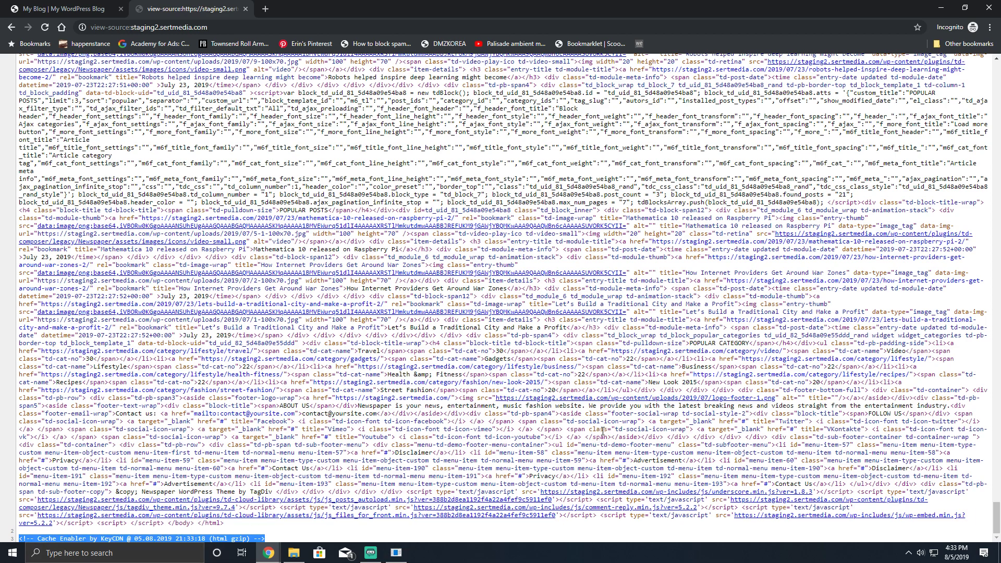
Close the source, reload the blog homepage, scroll through its blank article images, and return to top
{"action": "key", "text": "ctrl+w"}
{"action": "key", "text": "F5"}
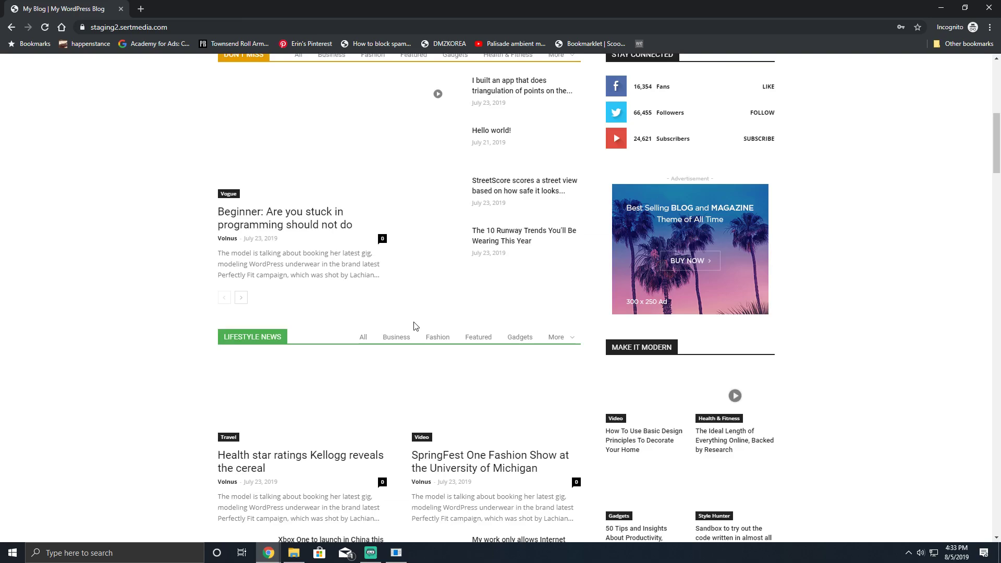
{"action": "scroll", "coordinate": [415, 325], "scroll_direction": "down", "scroll_amount": 18}
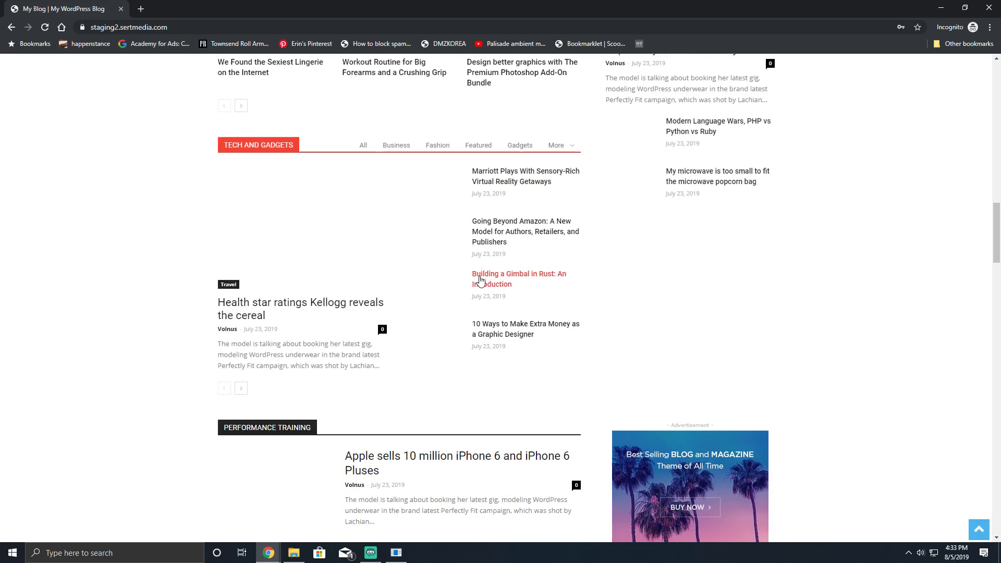
{"action": "scroll", "coordinate": [489, 250], "scroll_direction": "down", "scroll_amount": 20}
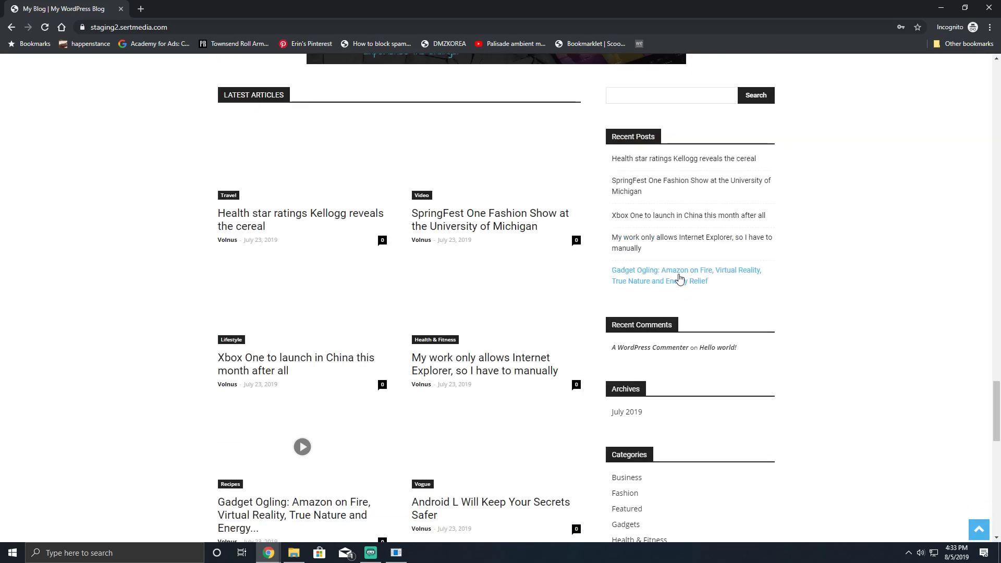
{"action": "scroll", "coordinate": [803, 365], "scroll_direction": "down", "scroll_amount": 5}
{"action": "key", "text": "Home"}
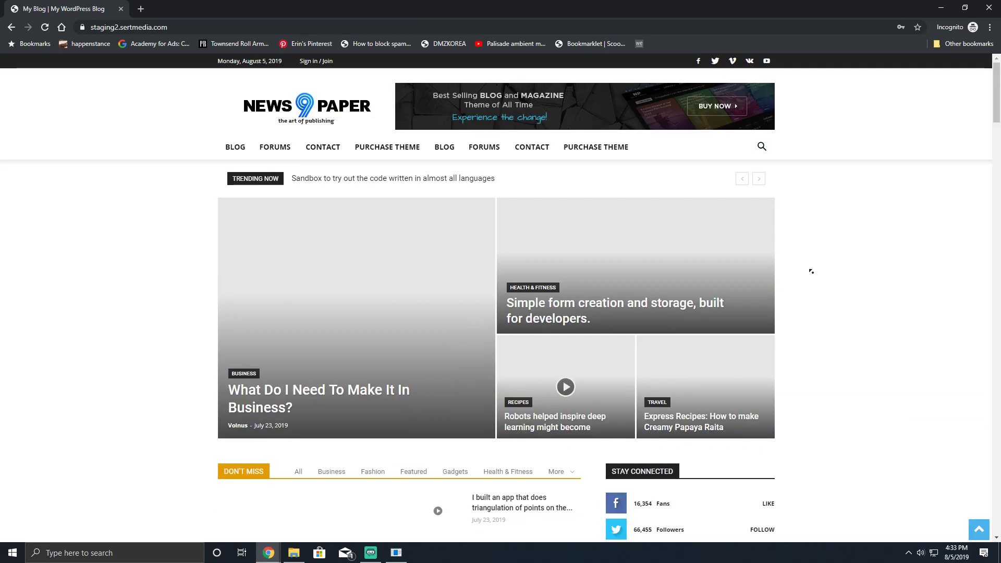
Open developer tools on the blog homepage and show its tdBlock console errors
{"action": "right_click", "coordinate": [85, 225]}
{"action": "left_click", "coordinate": [107, 339]}
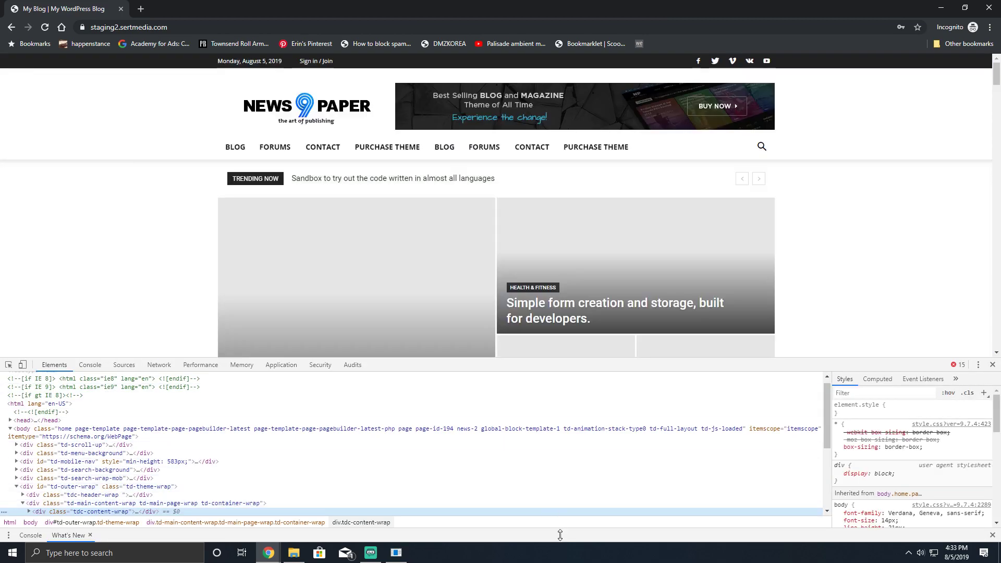
{"action": "left_click_drag", "start_coordinate": [557, 529], "coordinate": [568, 391]}
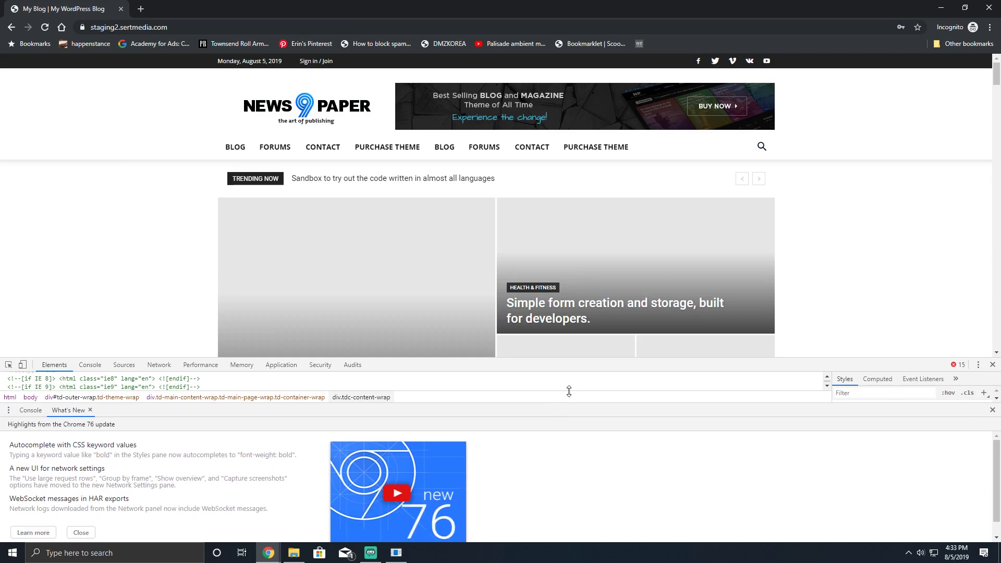
{"action": "left_click", "coordinate": [958, 365]}
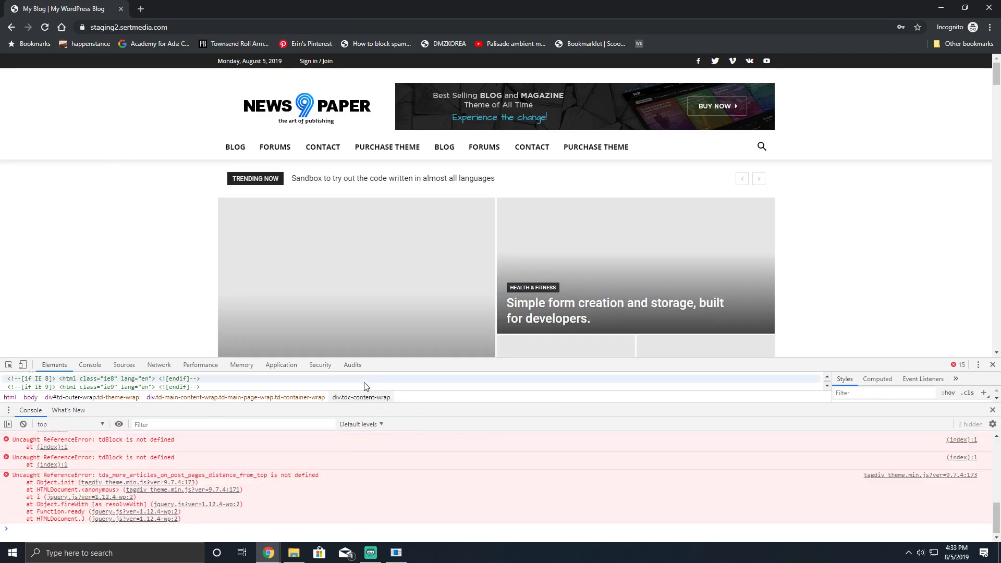
{"action": "scroll", "coordinate": [133, 481], "scroll_direction": "up", "scroll_amount": 10}
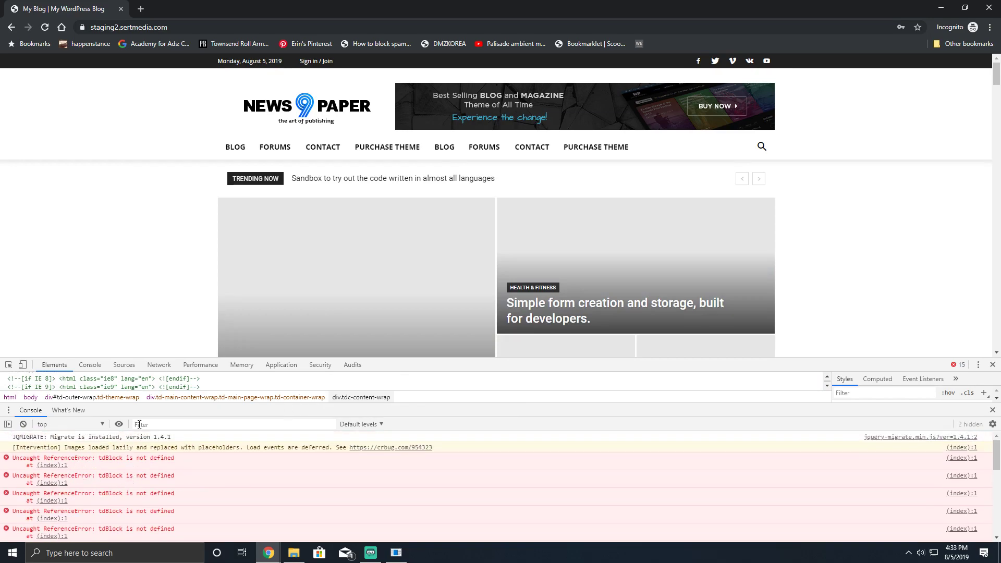
Search the homepage source for 'tdblock', then minimize the incognito window to reveal the settings
{"action": "right_click", "coordinate": [76, 198]}
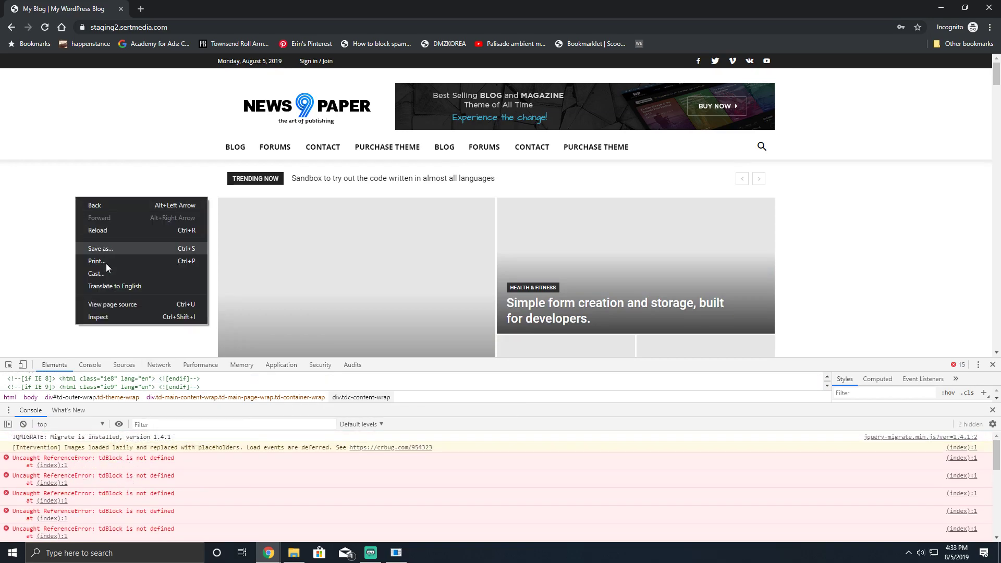
{"action": "left_click", "coordinate": [119, 302]}
{"action": "key", "text": "ctrl+f"}
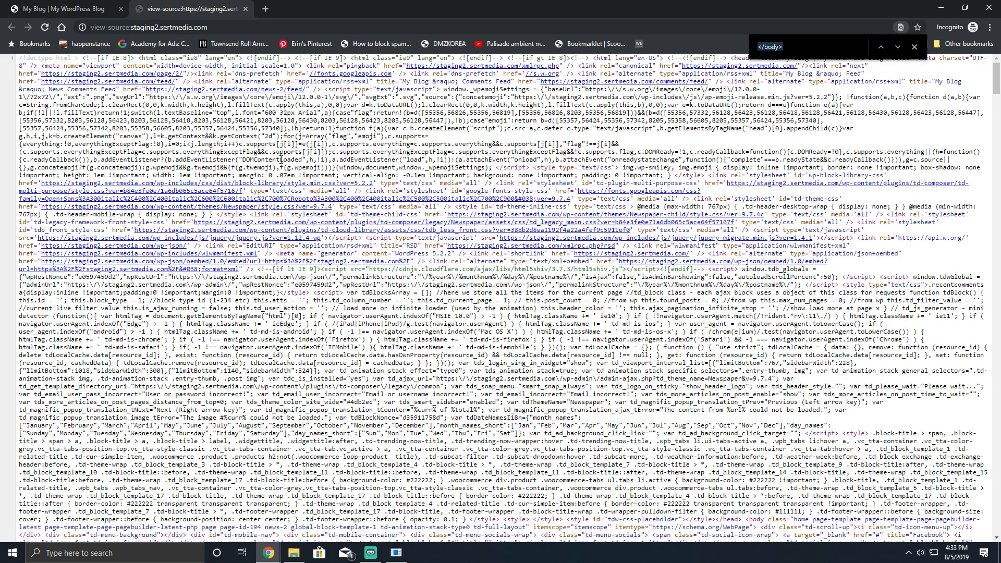
{"action": "type", "text": "tdblock"}
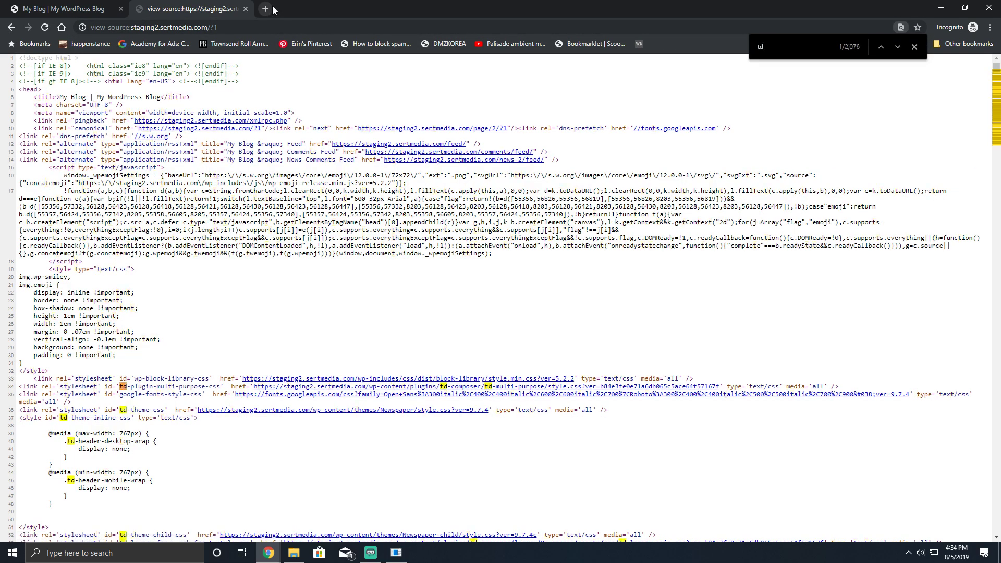
{"action": "scroll", "coordinate": [157, 206], "scroll_direction": "down", "scroll_amount": 20}
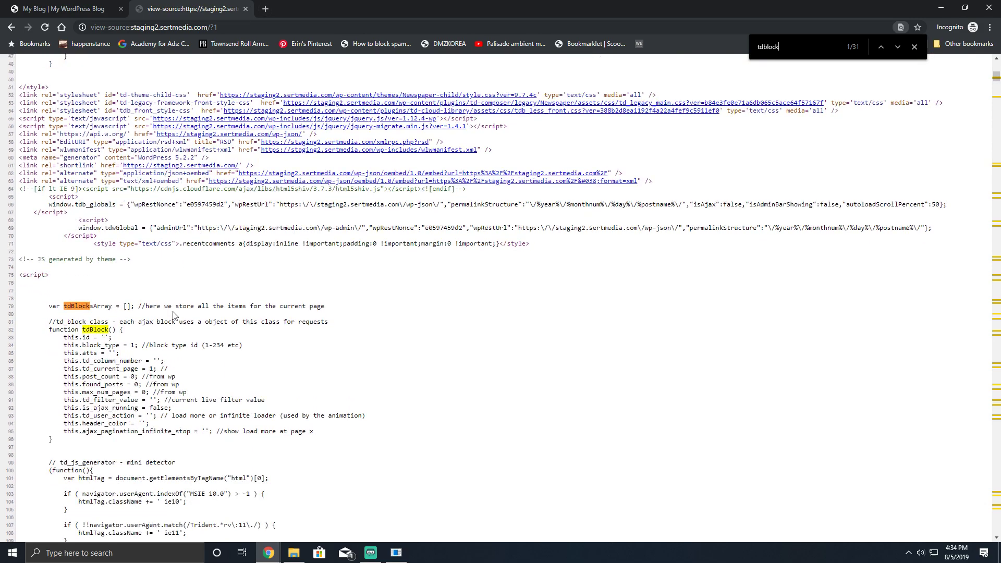
{"action": "scroll", "coordinate": [157, 206], "scroll_direction": "up", "scroll_amount": 3}
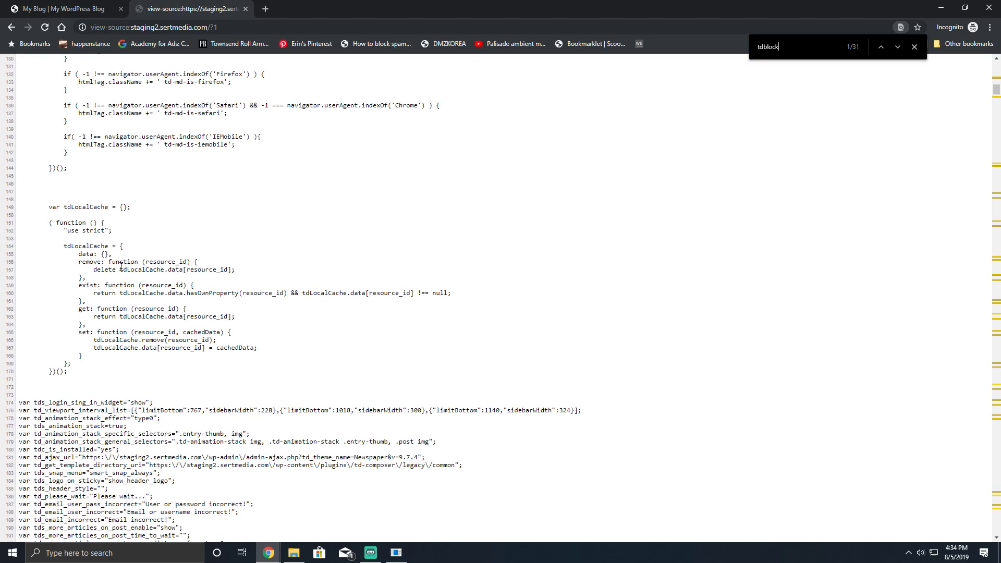
{"action": "scroll", "coordinate": [204, 238], "scroll_direction": "down", "scroll_amount": 6}
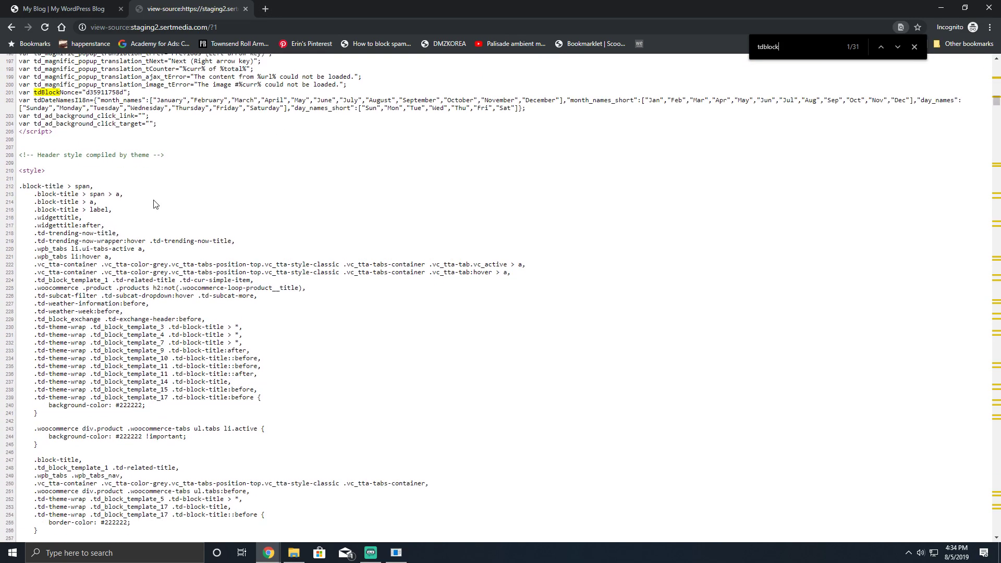
{"action": "left_click", "coordinate": [30, 8]}
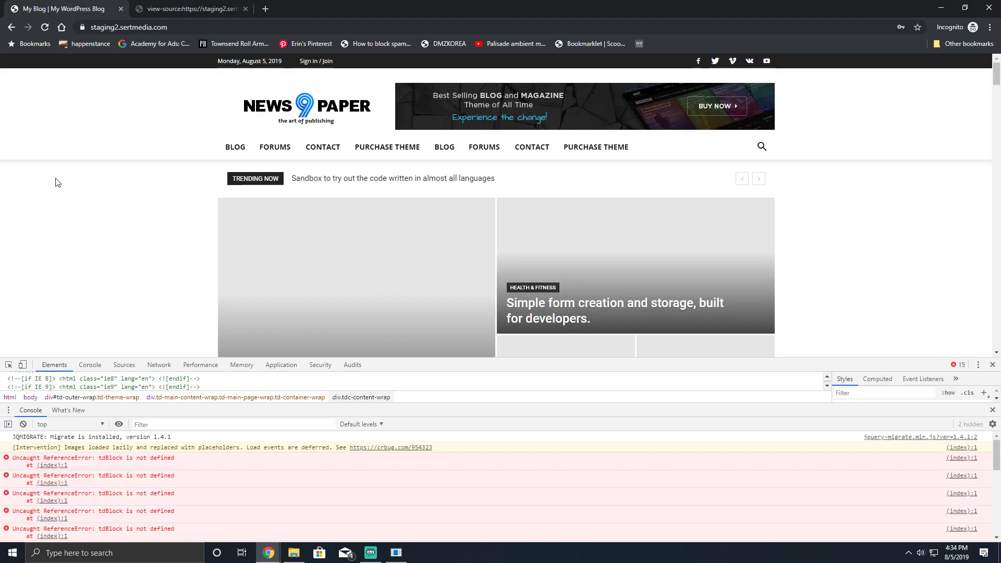
{"action": "left_click", "coordinate": [941, 7]}
{"action": "scroll", "coordinate": [468, 251], "scroll_direction": "down", "scroll_amount": 3}
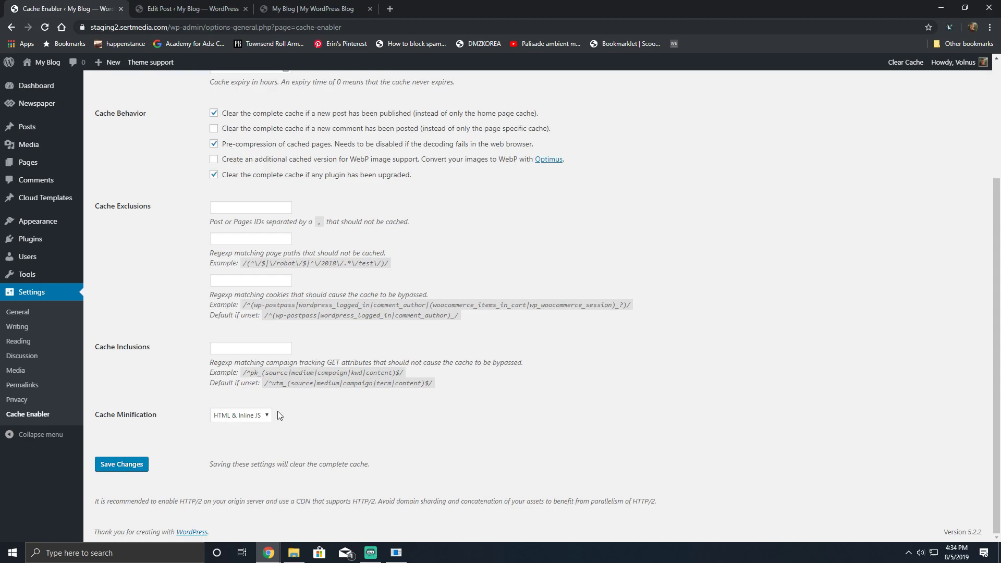
Switch Cache Minification to HTML only, save, then recheck the dropdown and save again
{"action": "left_click", "coordinate": [261, 415]}
{"action": "left_click", "coordinate": [224, 432]}
{"action": "left_click", "coordinate": [145, 468]}
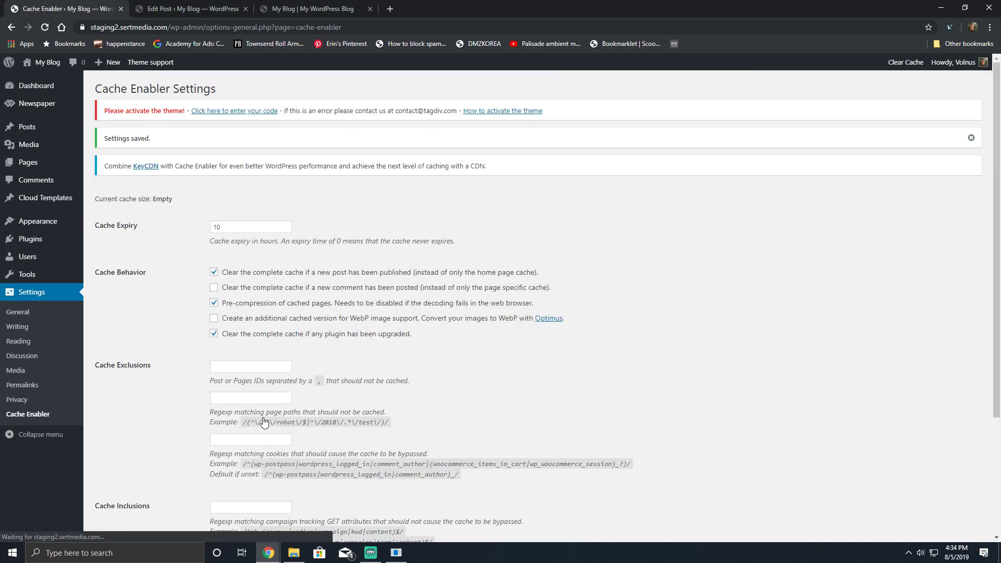
{"action": "scroll", "coordinate": [263, 423], "scroll_direction": "down", "scroll_amount": 3}
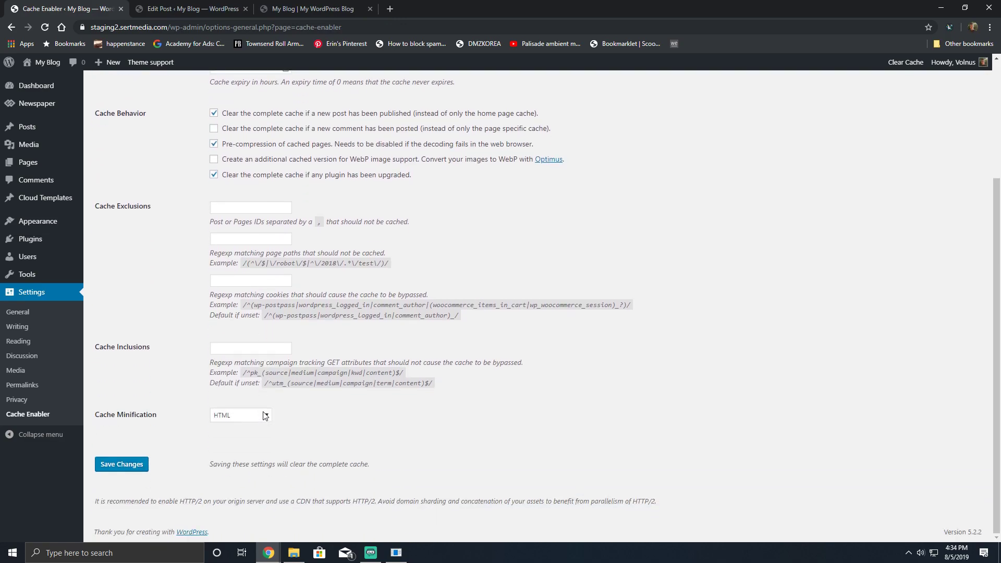
{"action": "left_click", "coordinate": [263, 414]}
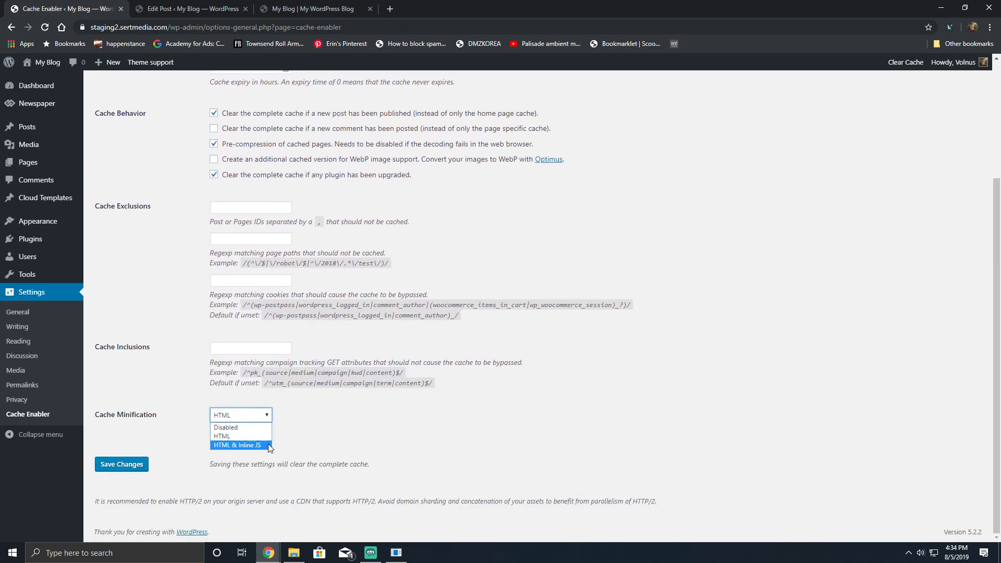
{"action": "left_click", "coordinate": [317, 438]}
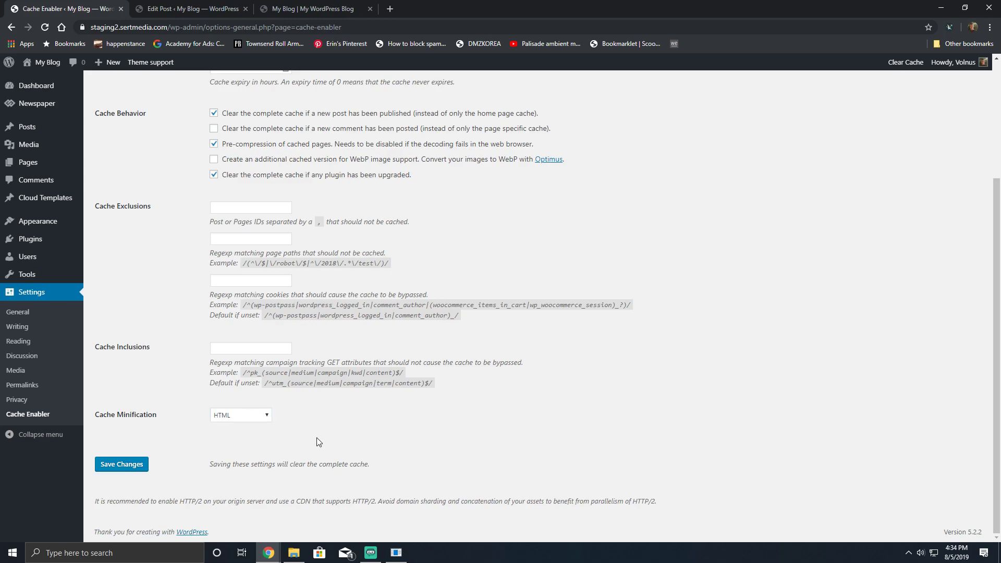
{"action": "left_click", "coordinate": [140, 469]}
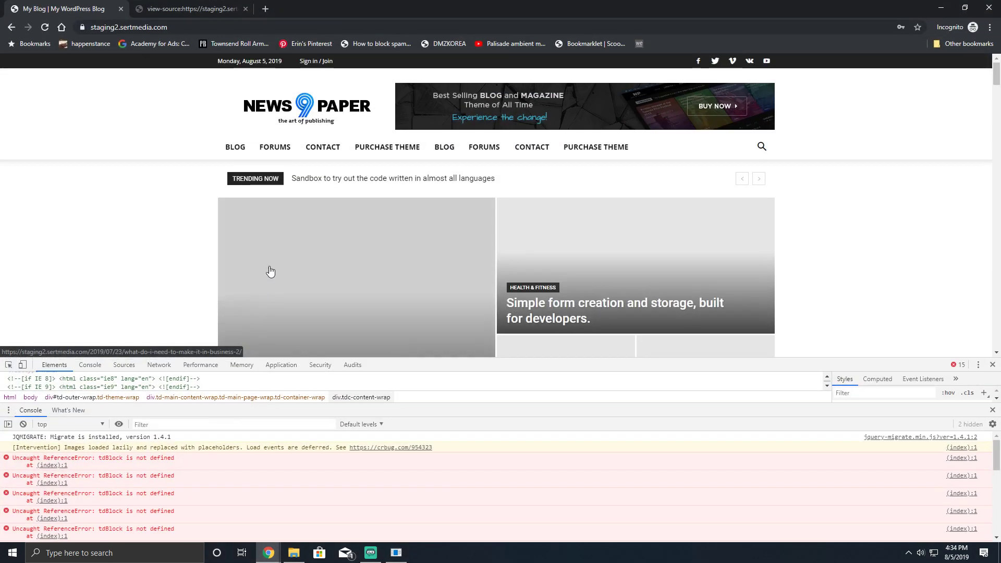
Reload the homepage source, drop ?1 from the URL, and scroll to the Cache Enabler html gzip stamp
{"action": "key", "text": "ctrl+Tab"}
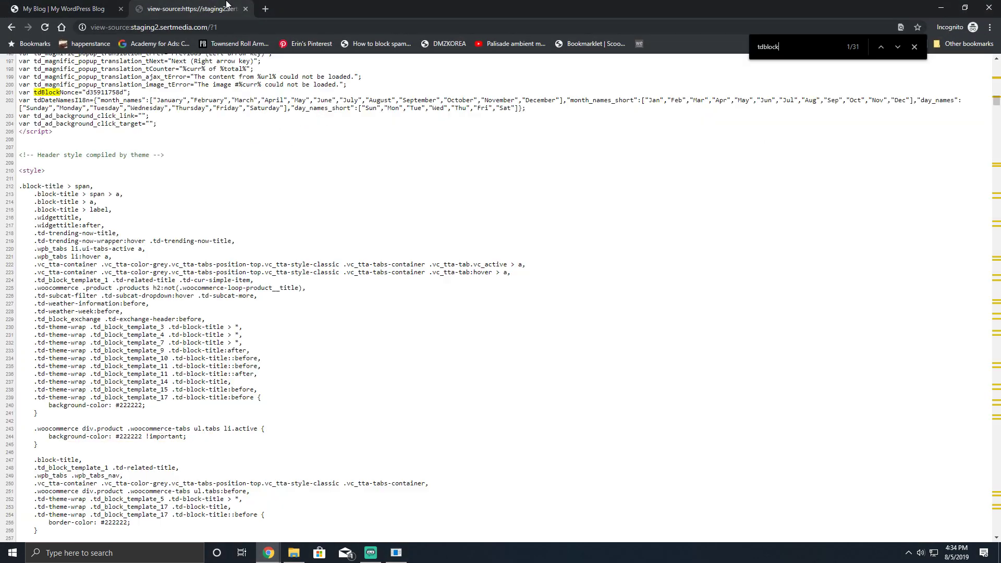
{"action": "key", "text": "F5"}
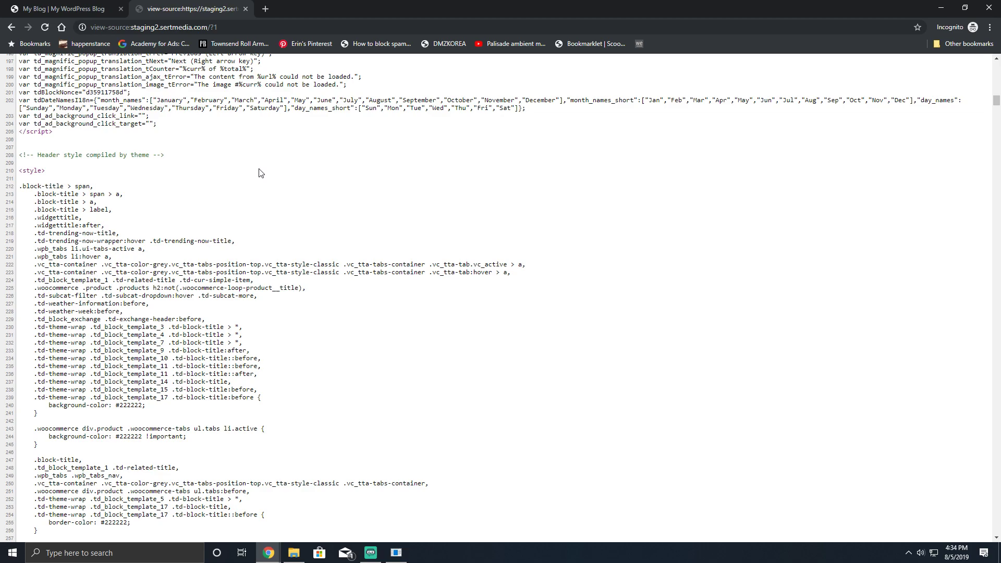
{"action": "scroll", "coordinate": [269, 230], "scroll_direction": "up", "scroll_amount": 20}
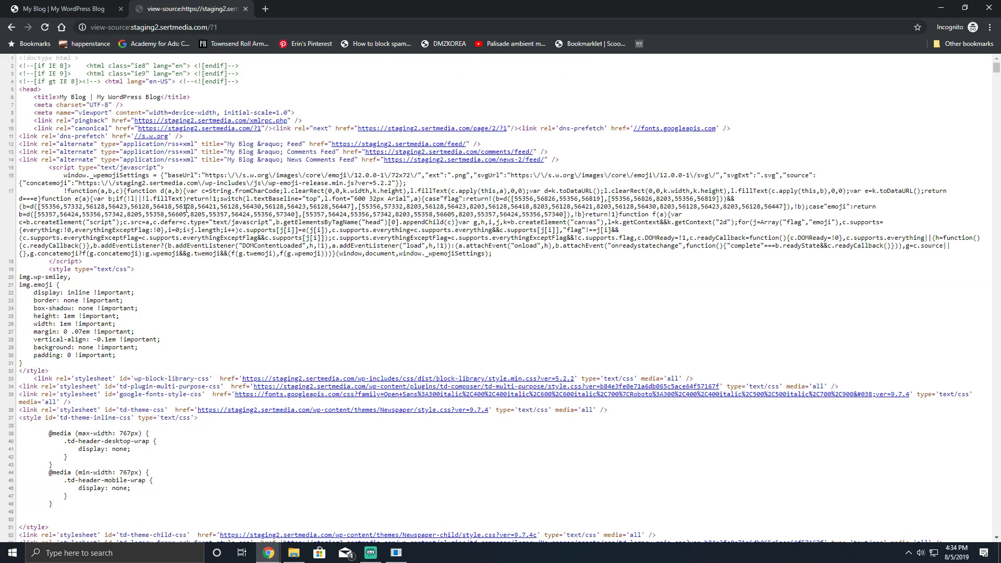
{"action": "left_click", "coordinate": [213, 27]}
{"action": "key", "text": "End"}
{"action": "key", "text": "BackSpace"}
{"action": "key", "text": "BackSpace"}
{"action": "key", "text": "Return"}
{"action": "scroll", "coordinate": [376, 347], "scroll_direction": "down", "scroll_amount": 10}
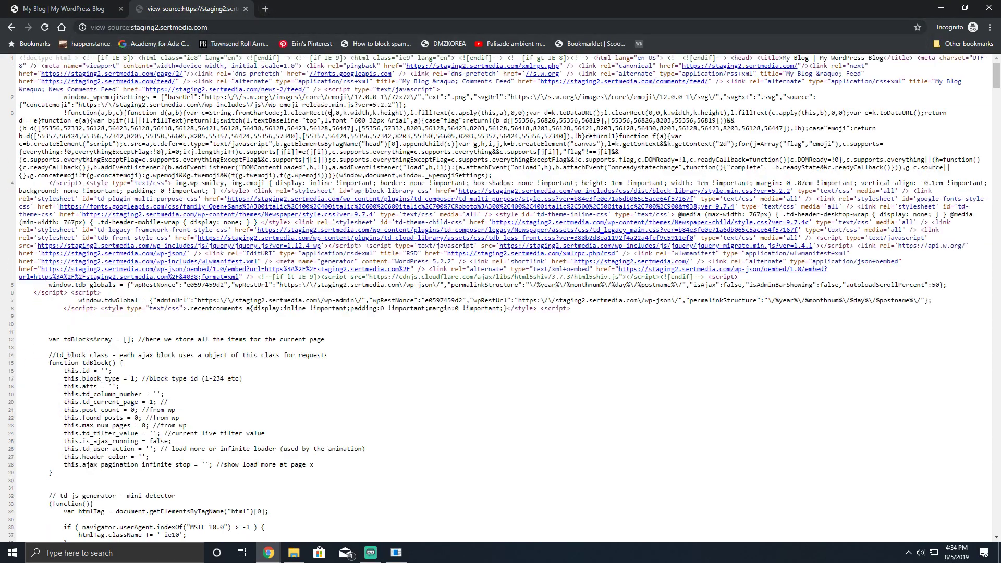
{"action": "scroll", "coordinate": [377, 346], "scroll_direction": "down", "scroll_amount": 15}
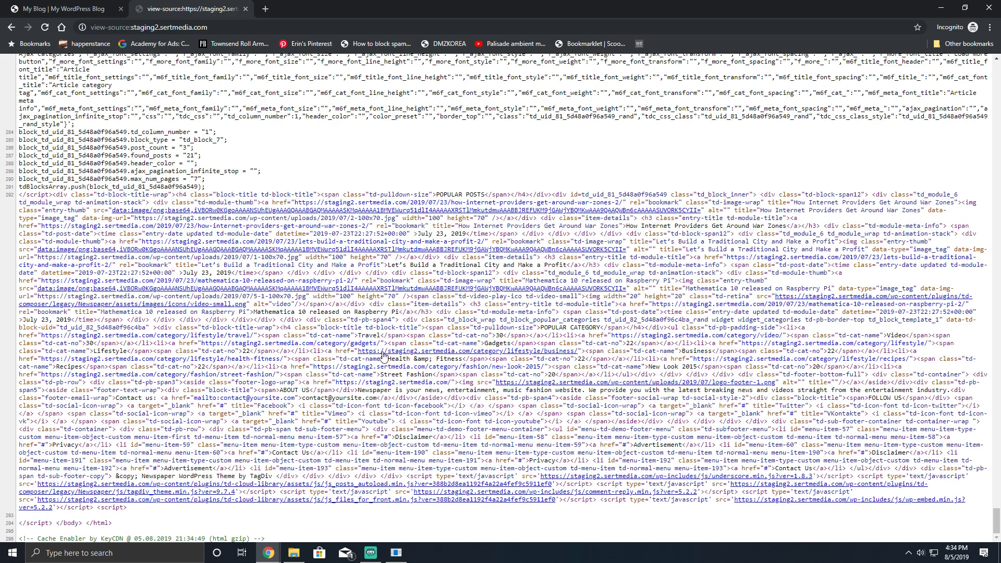
Restore the incognito window and bring the Cache Enabler settings forward to confirm HTML minification
{"action": "double_click", "coordinate": [465, 5]}
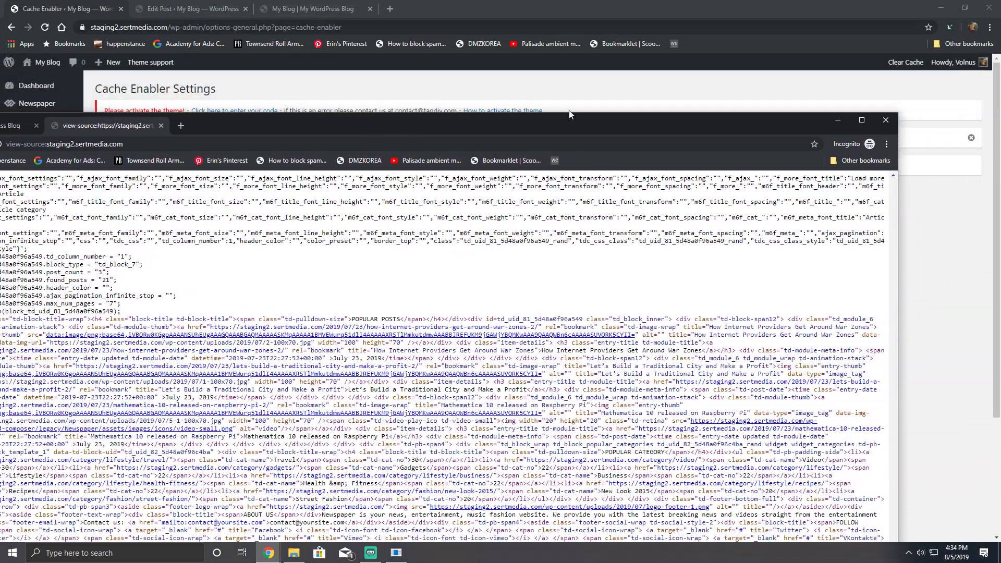
{"action": "left_click", "coordinate": [887, 116]}
{"action": "scroll", "coordinate": [553, 203], "scroll_direction": "down", "scroll_amount": 2}
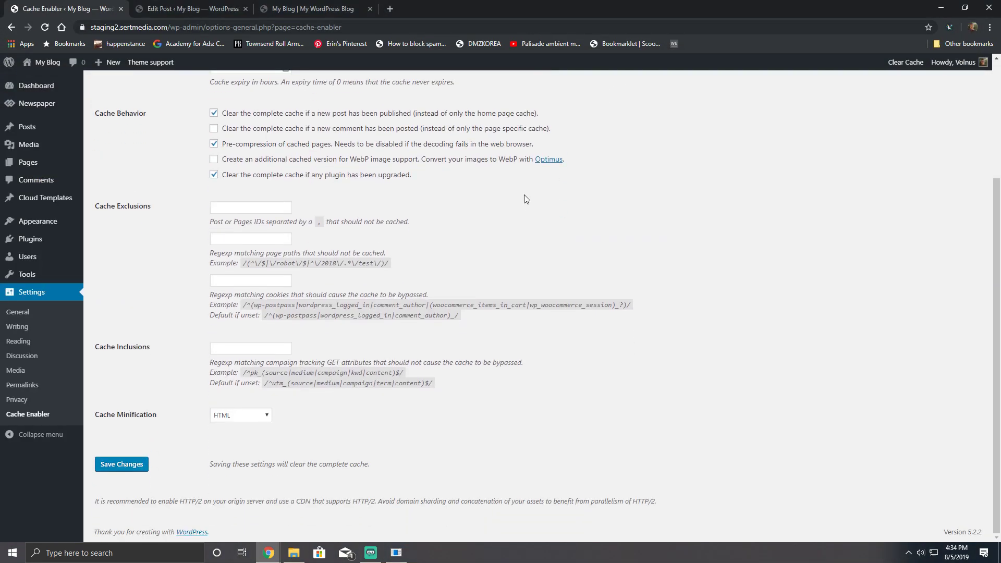
{"action": "scroll", "coordinate": [525, 198], "scroll_direction": "up", "scroll_amount": 2}
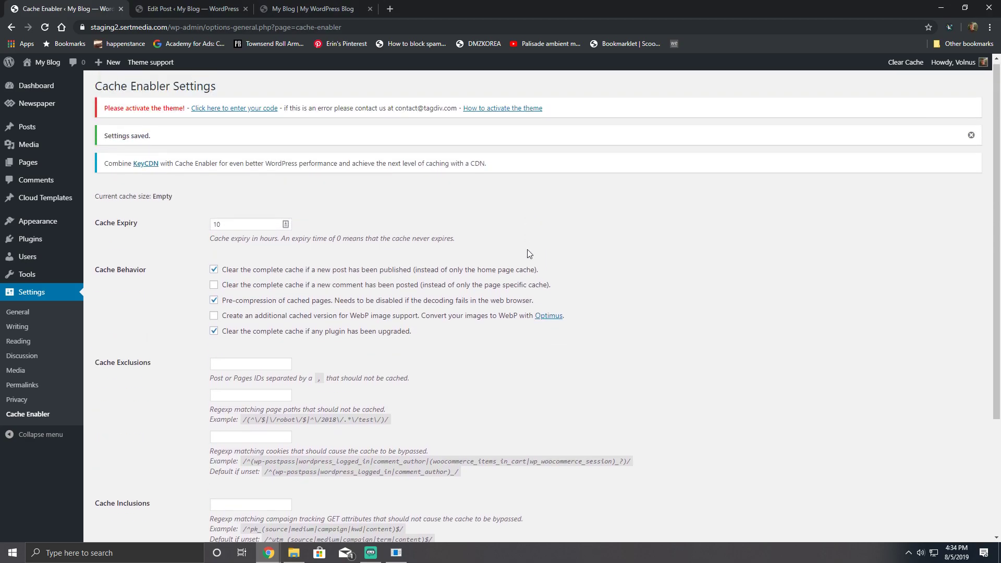